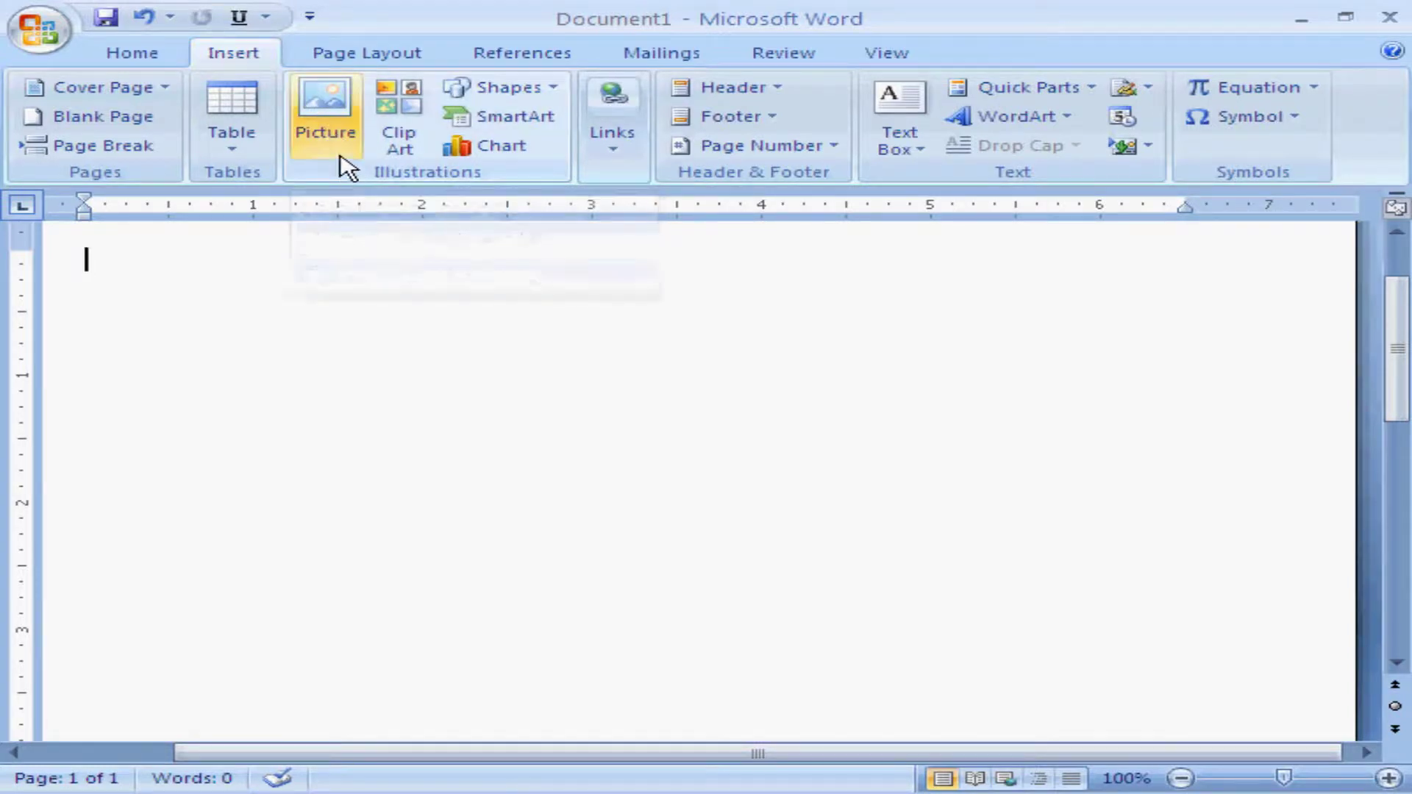
- Insert the Water lilies picture from the Sample Pictures folder into the blank document
click(340, 116)
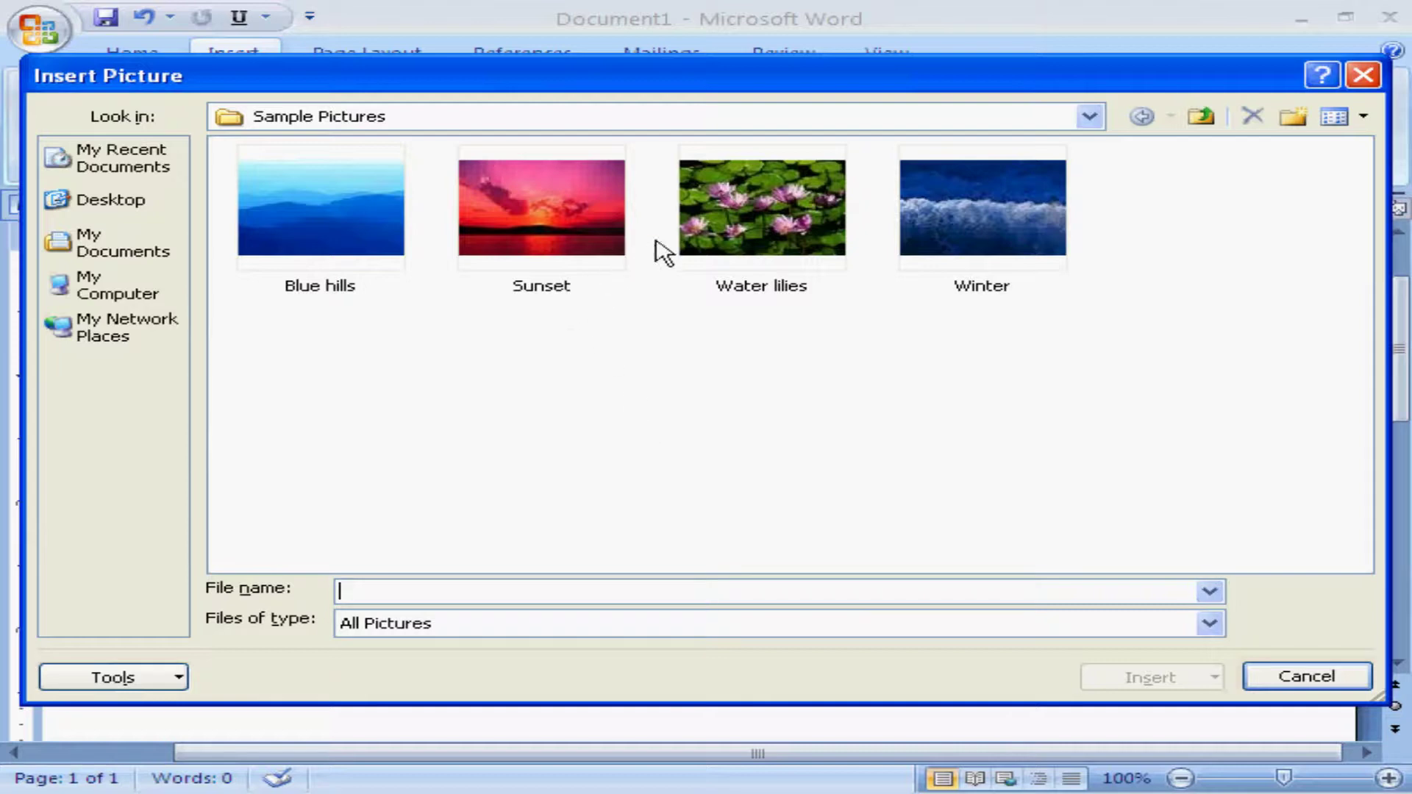
click(757, 221)
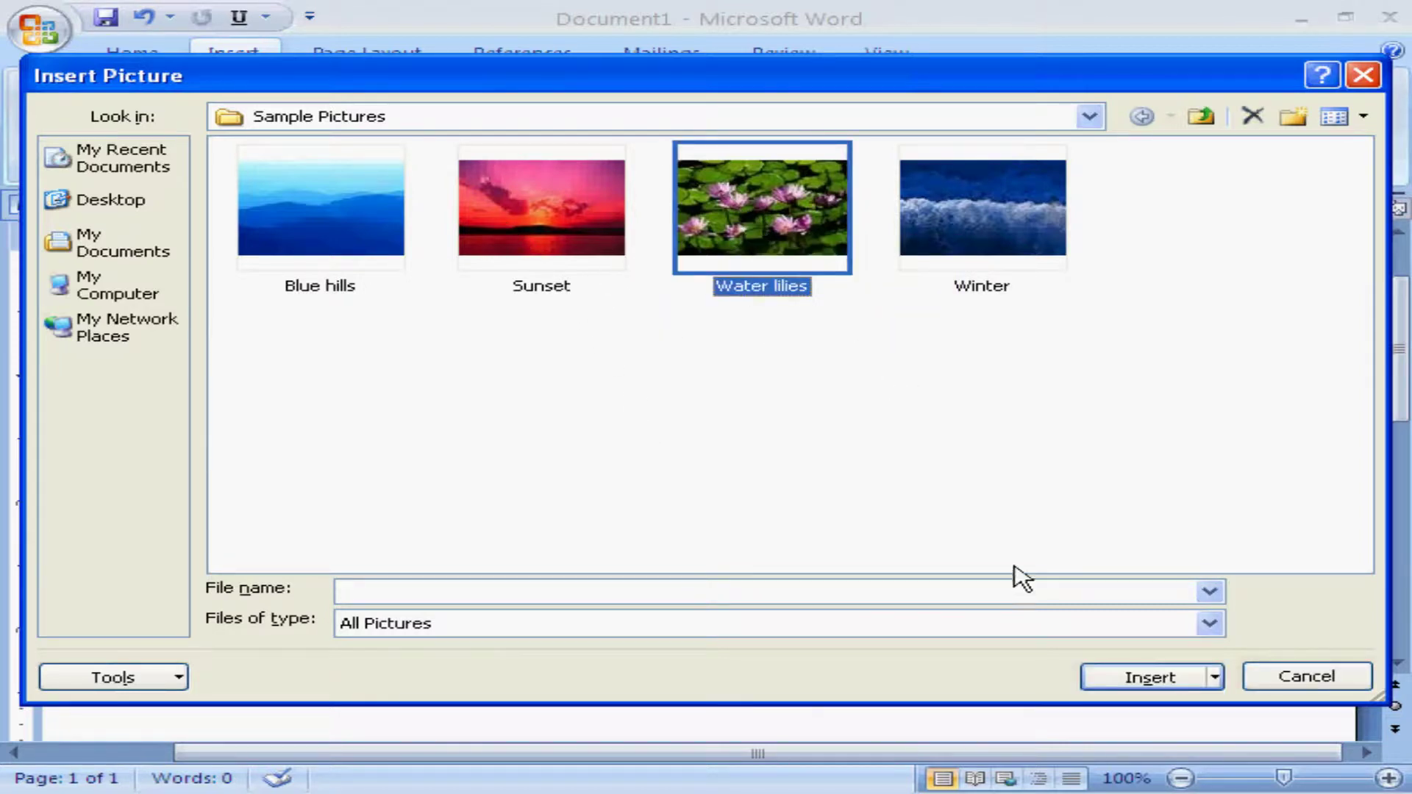
click(1151, 678)
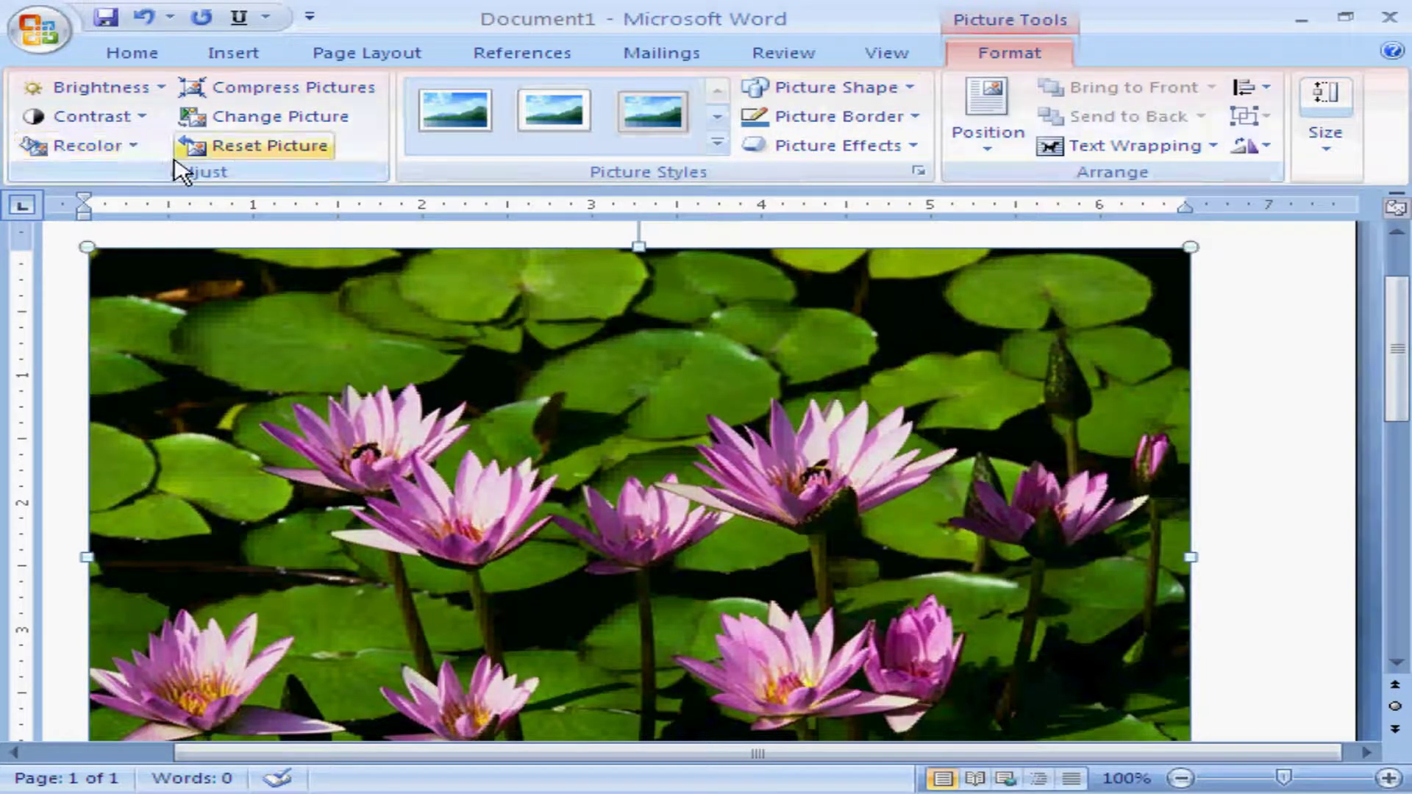
- Set the water lilies picture's brightness and contrast both to 0 % (Normal)
click(92, 89)
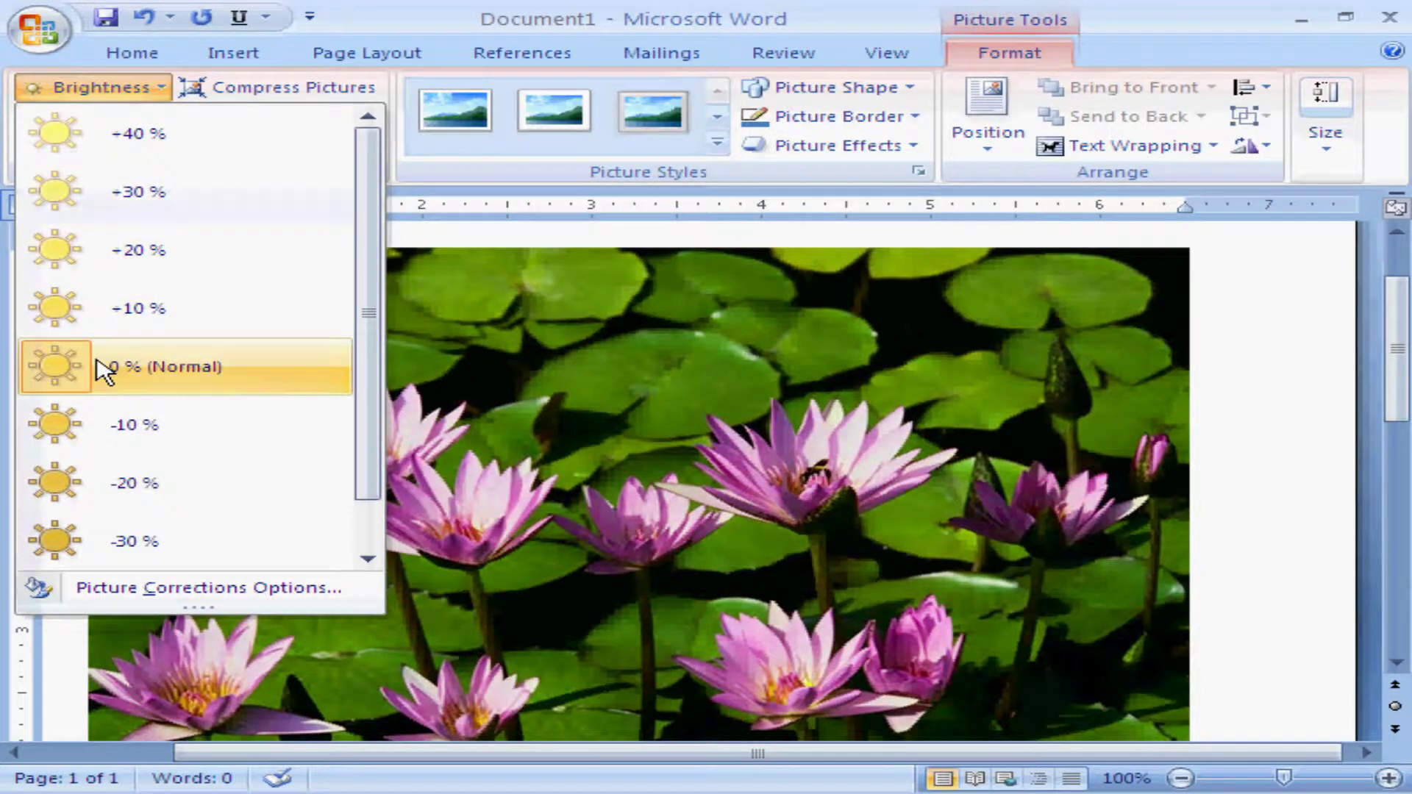
click(104, 368)
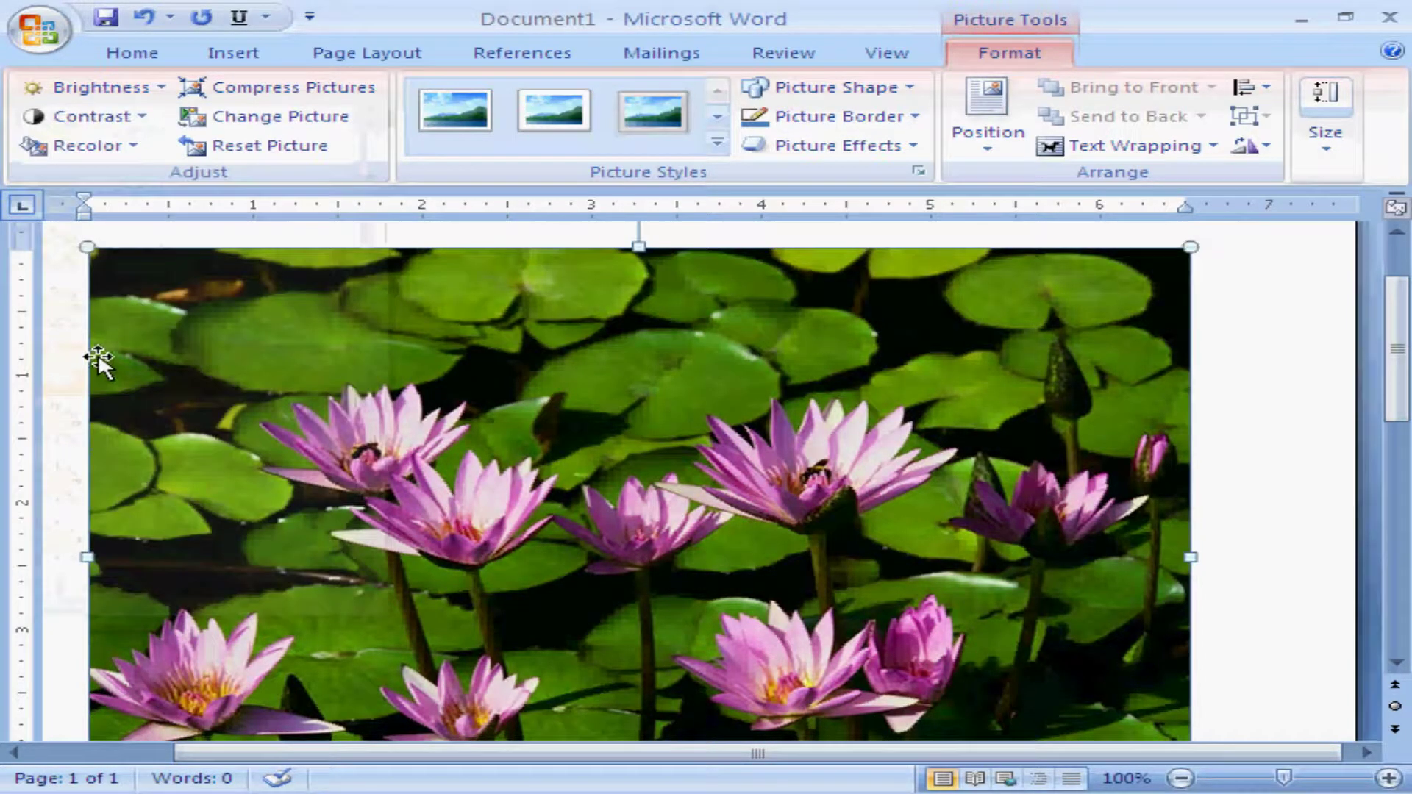
click(85, 117)
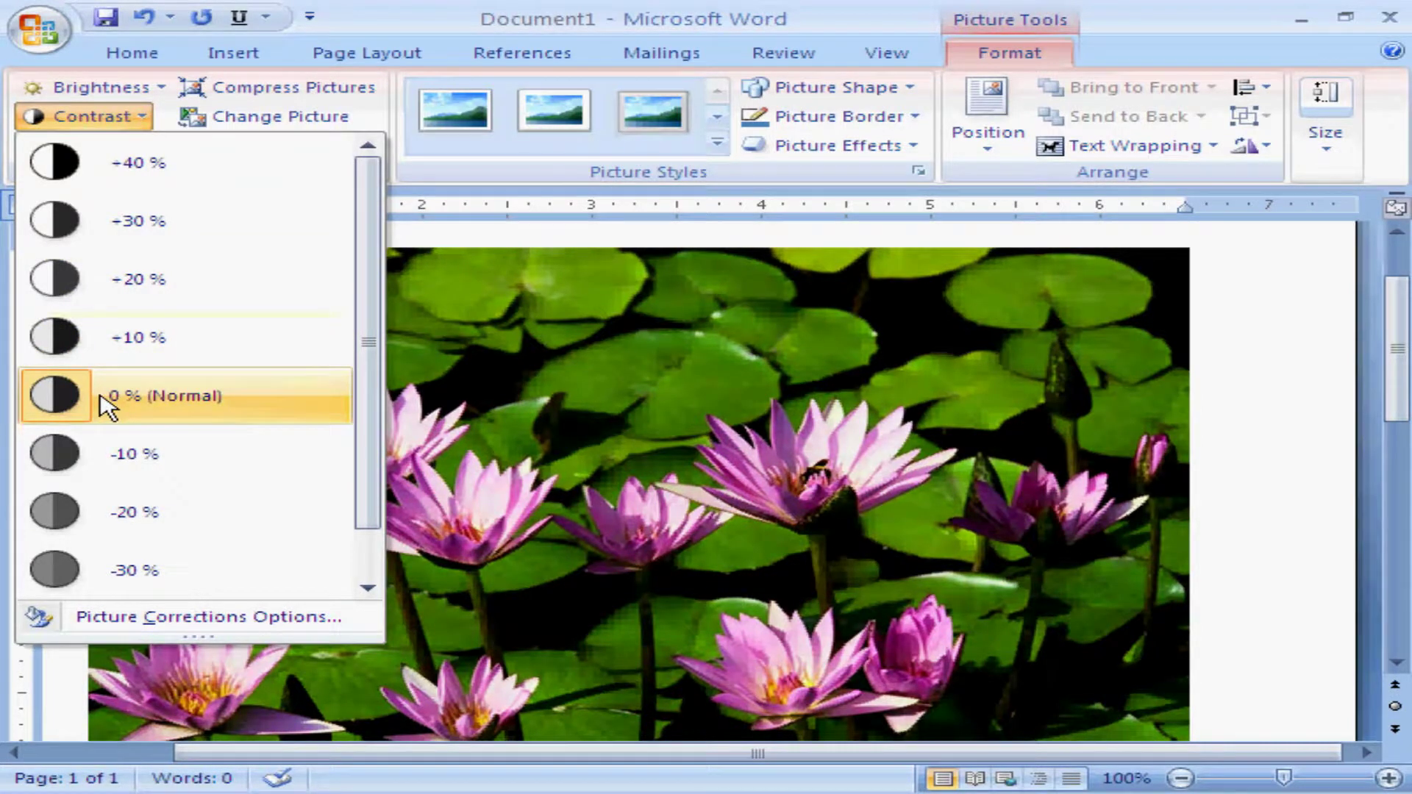
click(109, 403)
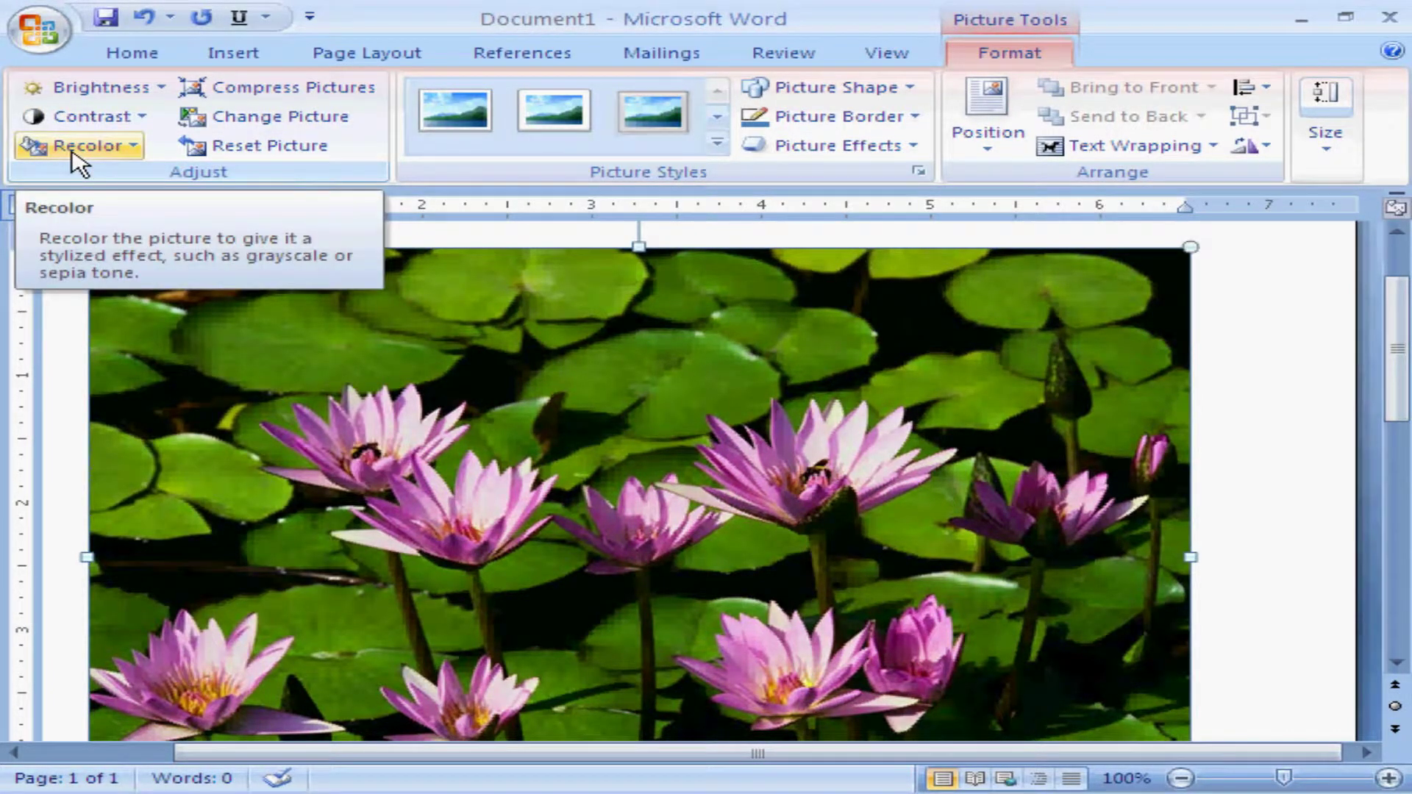
- Try the grayscale recolor on the water lilies picture and return it to No Recolor
click(74, 153)
click(46, 310)
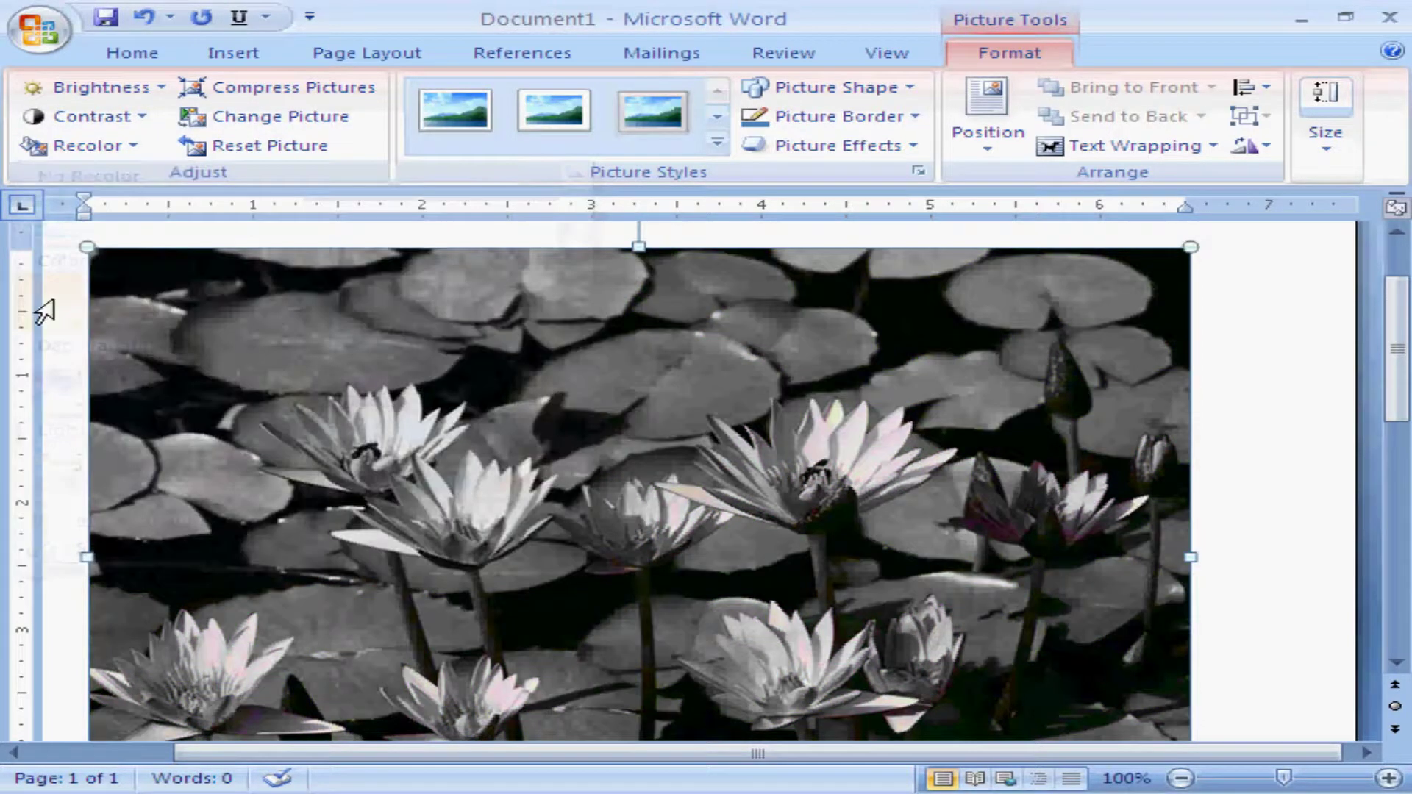
click(74, 153)
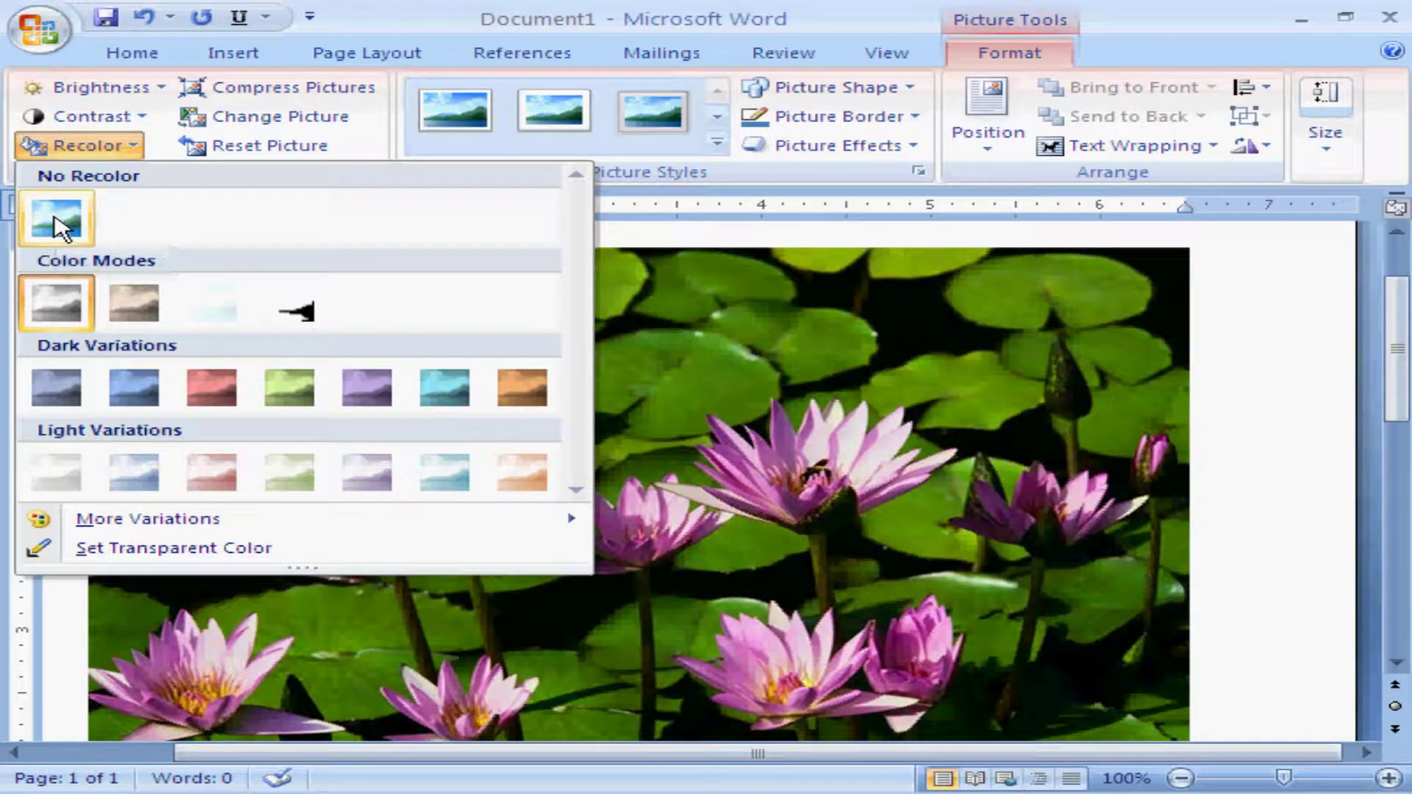
click(57, 228)
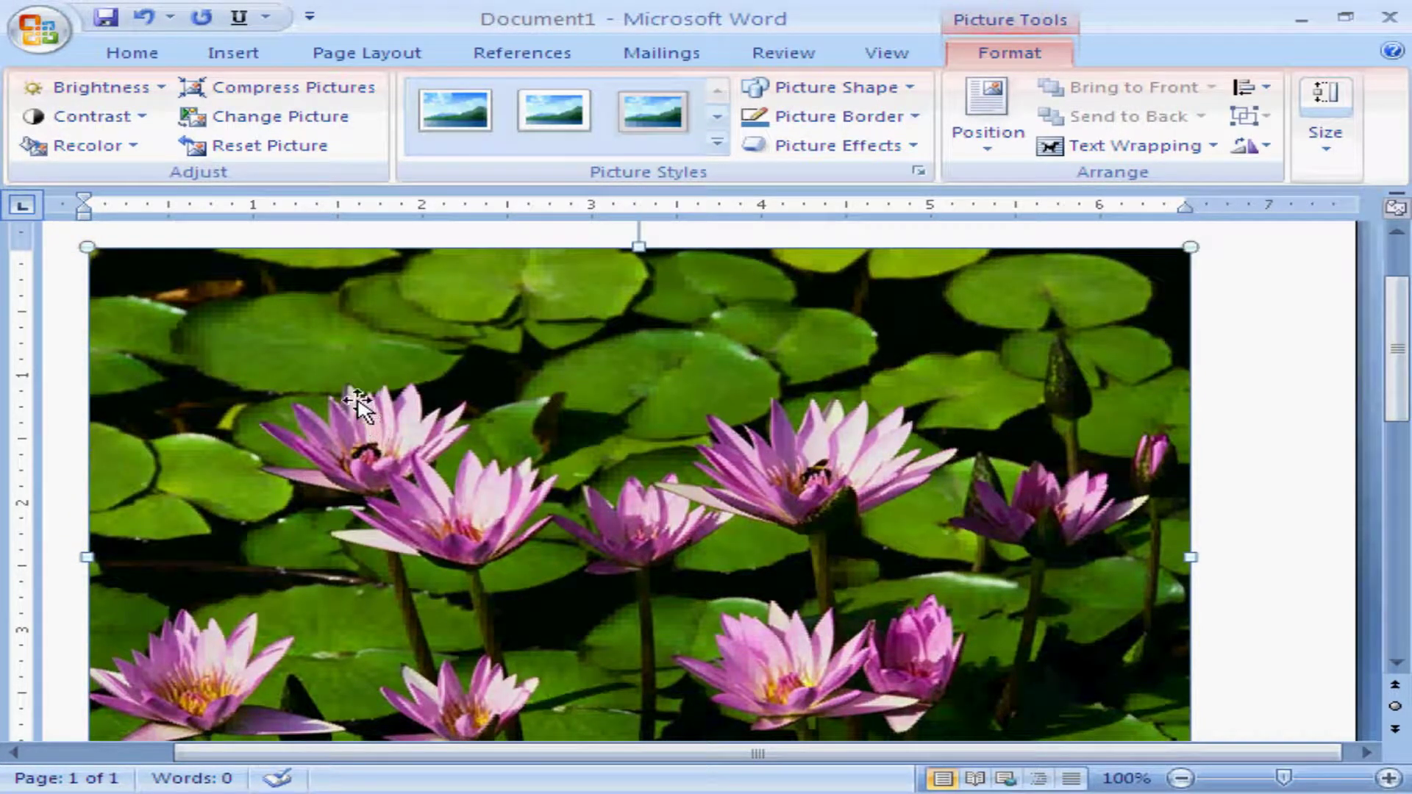
- Compress all pictures in the document and shrink the water lilies picture to about 4.7 inches wide
click(250, 92)
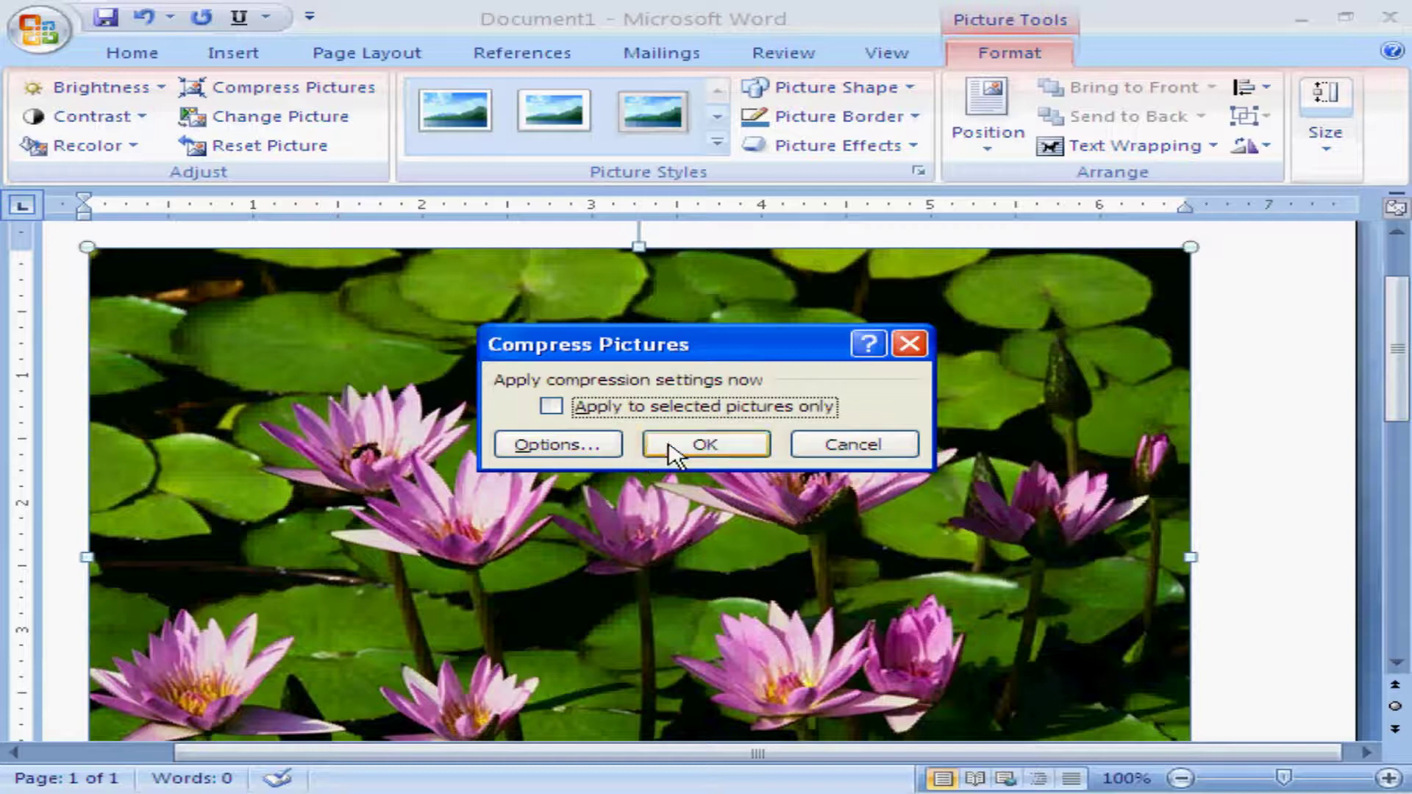
click(692, 450)
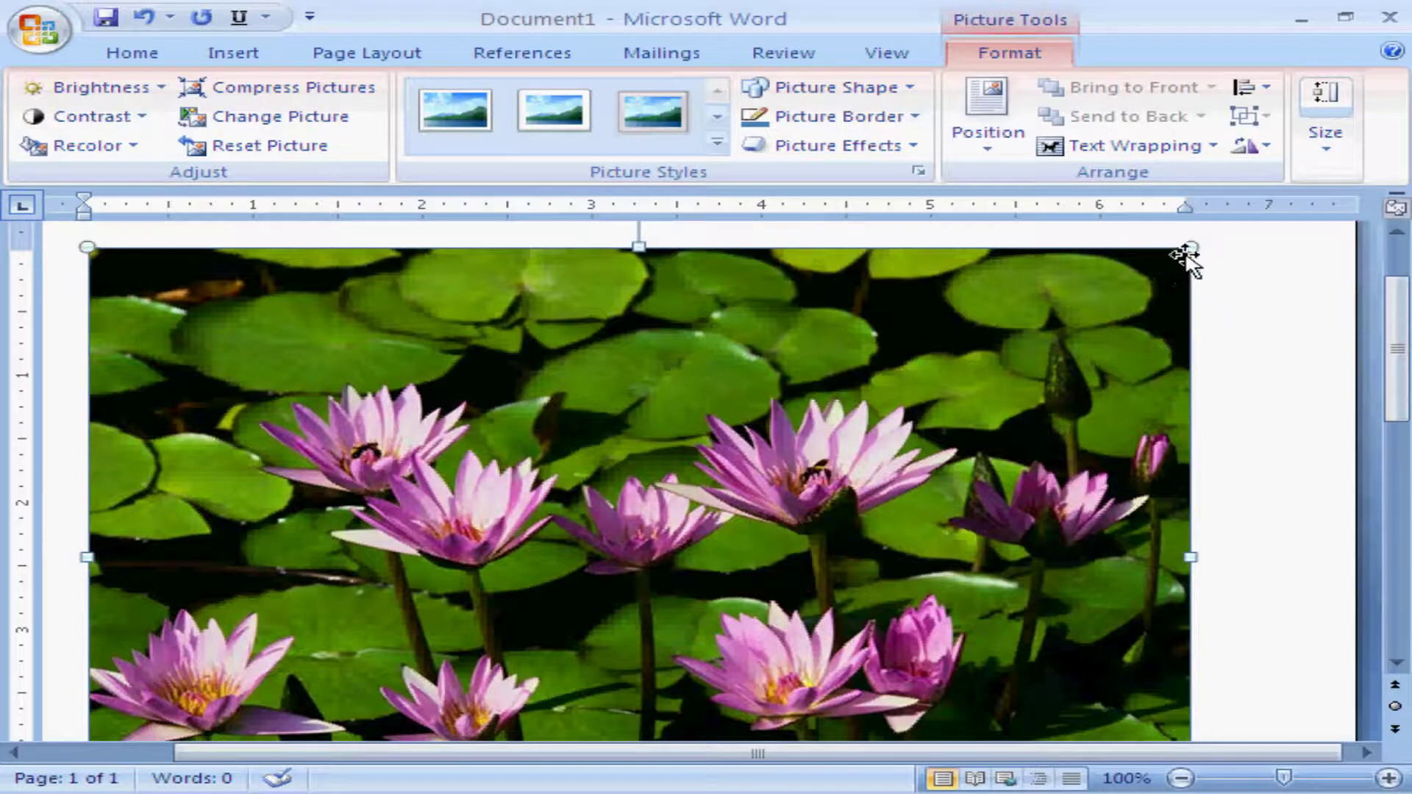
drag(1183, 250, 880, 421)
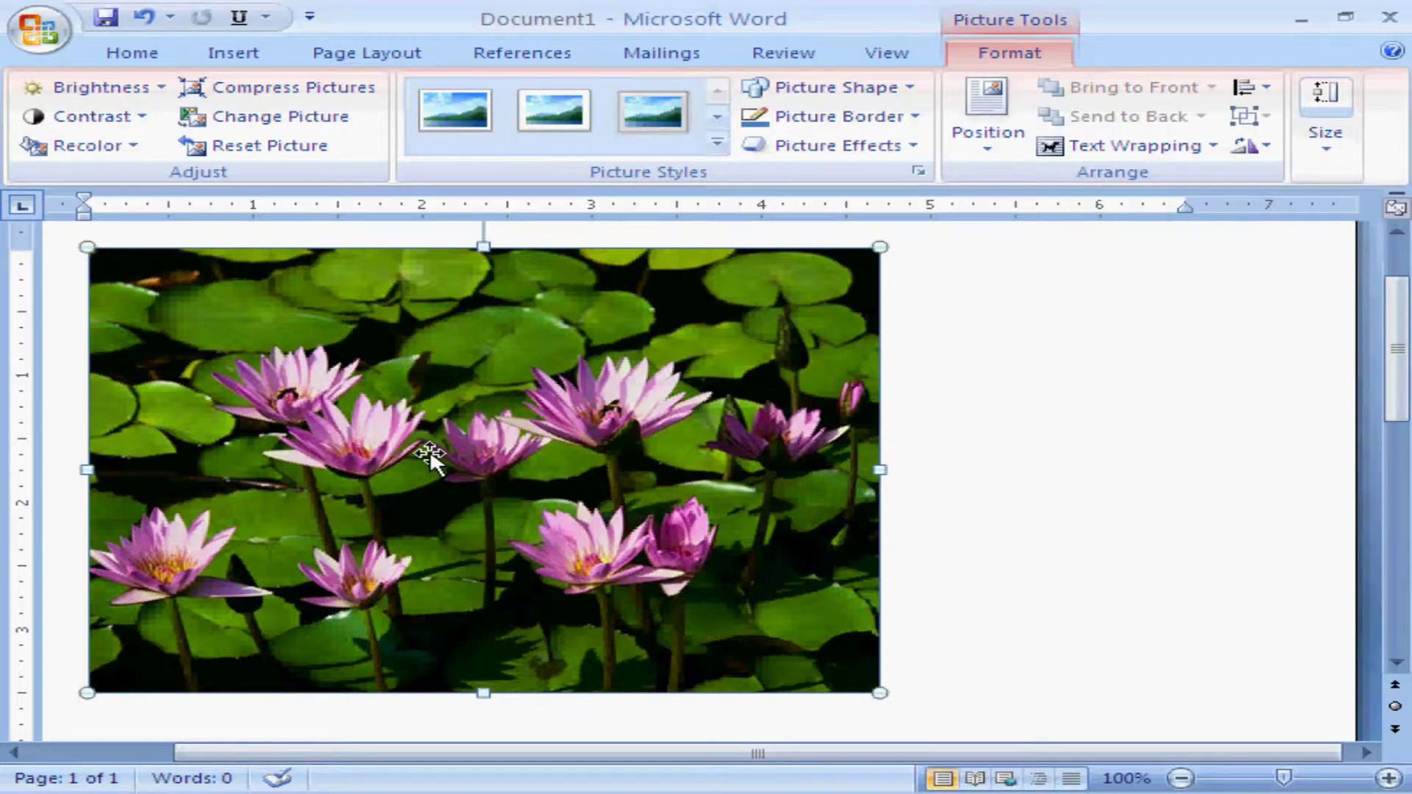
- Replace the water lilies picture with Sunset from Sample Pictures and reset its formatting and size
click(236, 119)
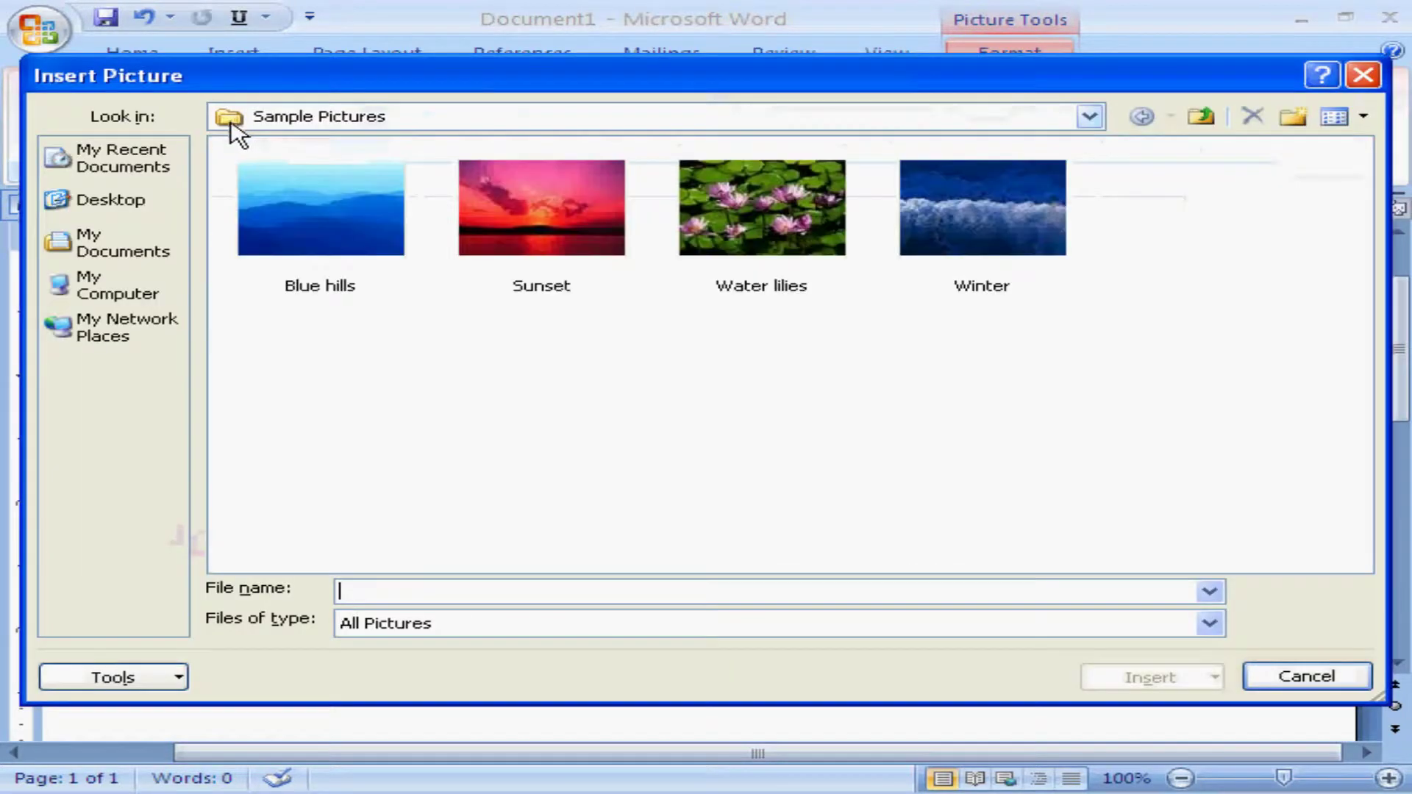
click(567, 214)
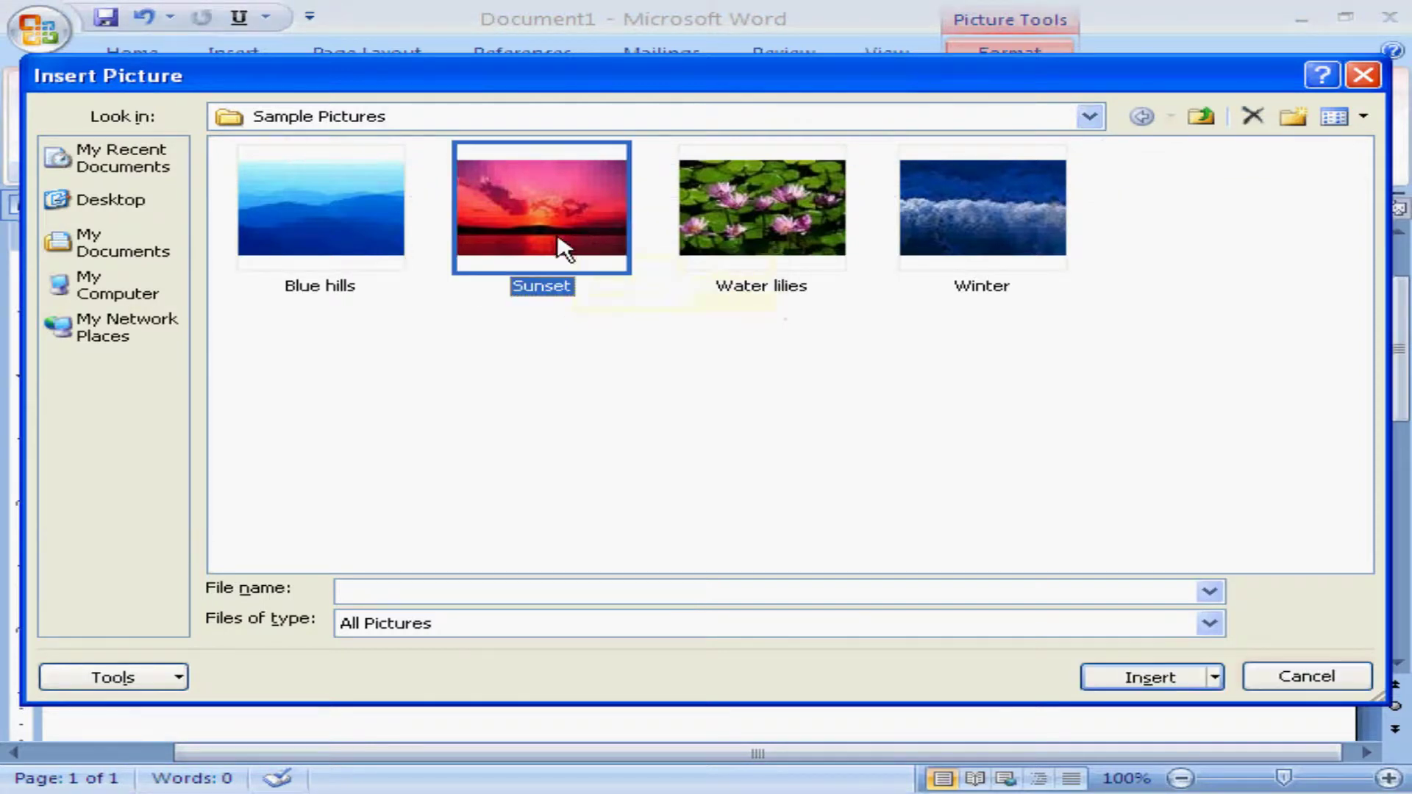
click(1145, 677)
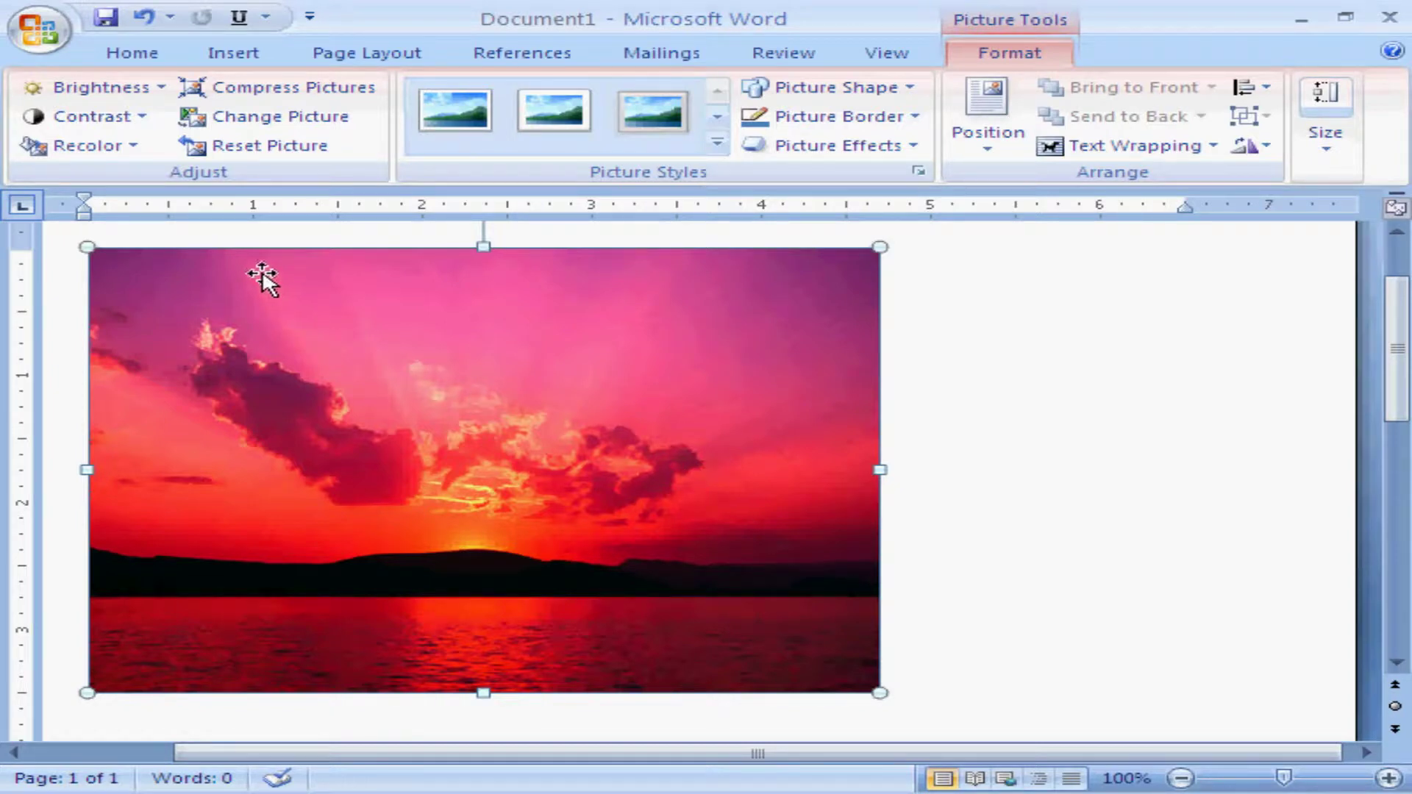
click(208, 151)
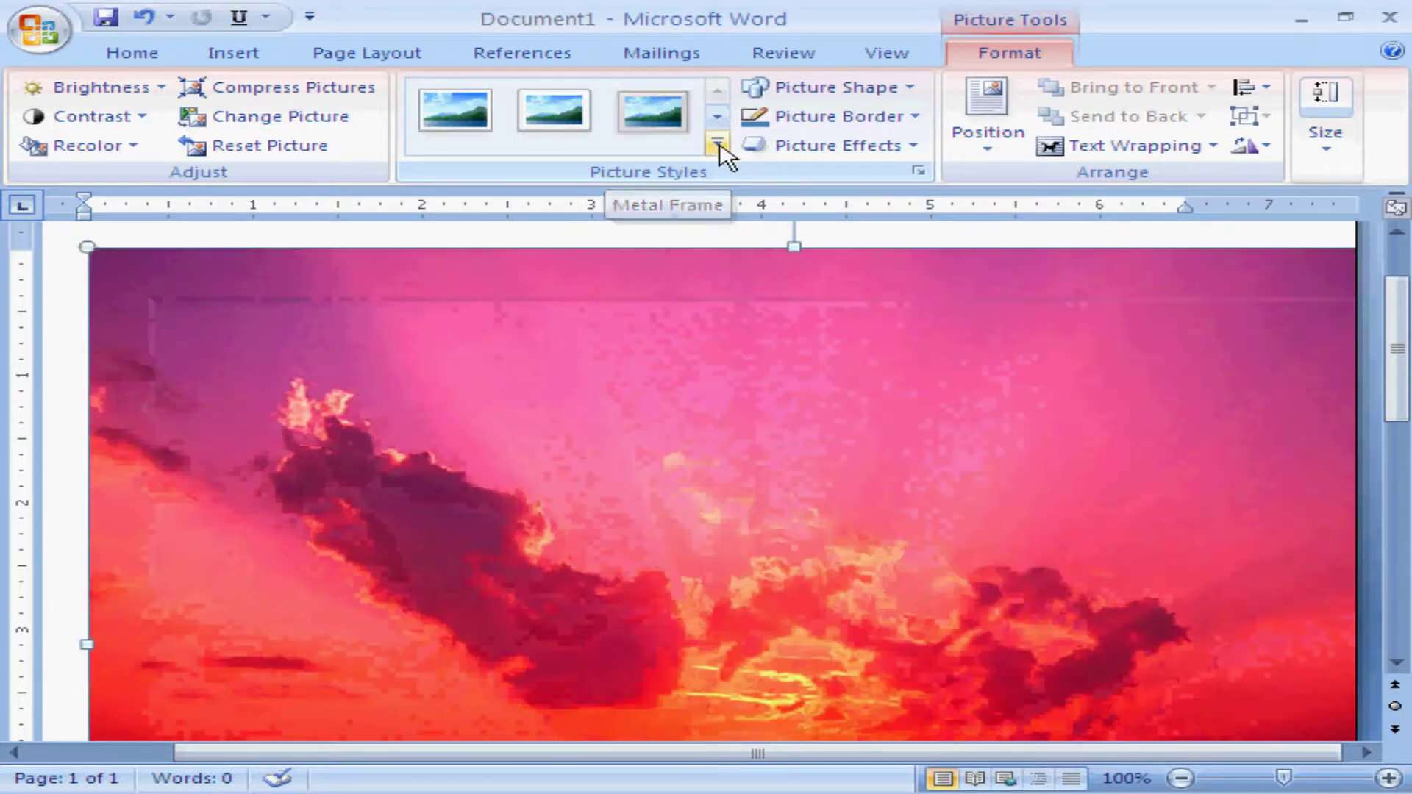
- Browse the picture styles gallery and change the Sunset picture's shape to a pentagon
click(717, 142)
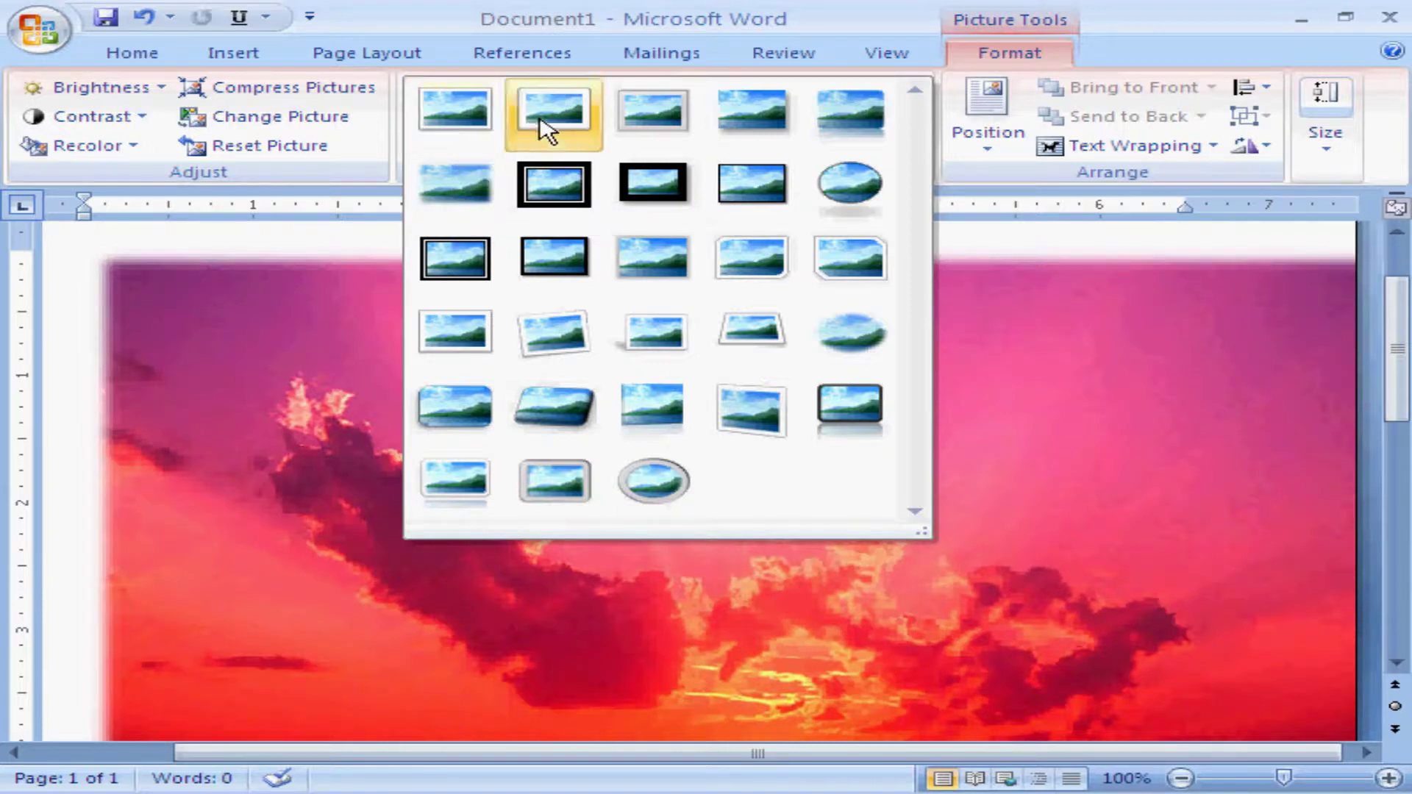
click(996, 180)
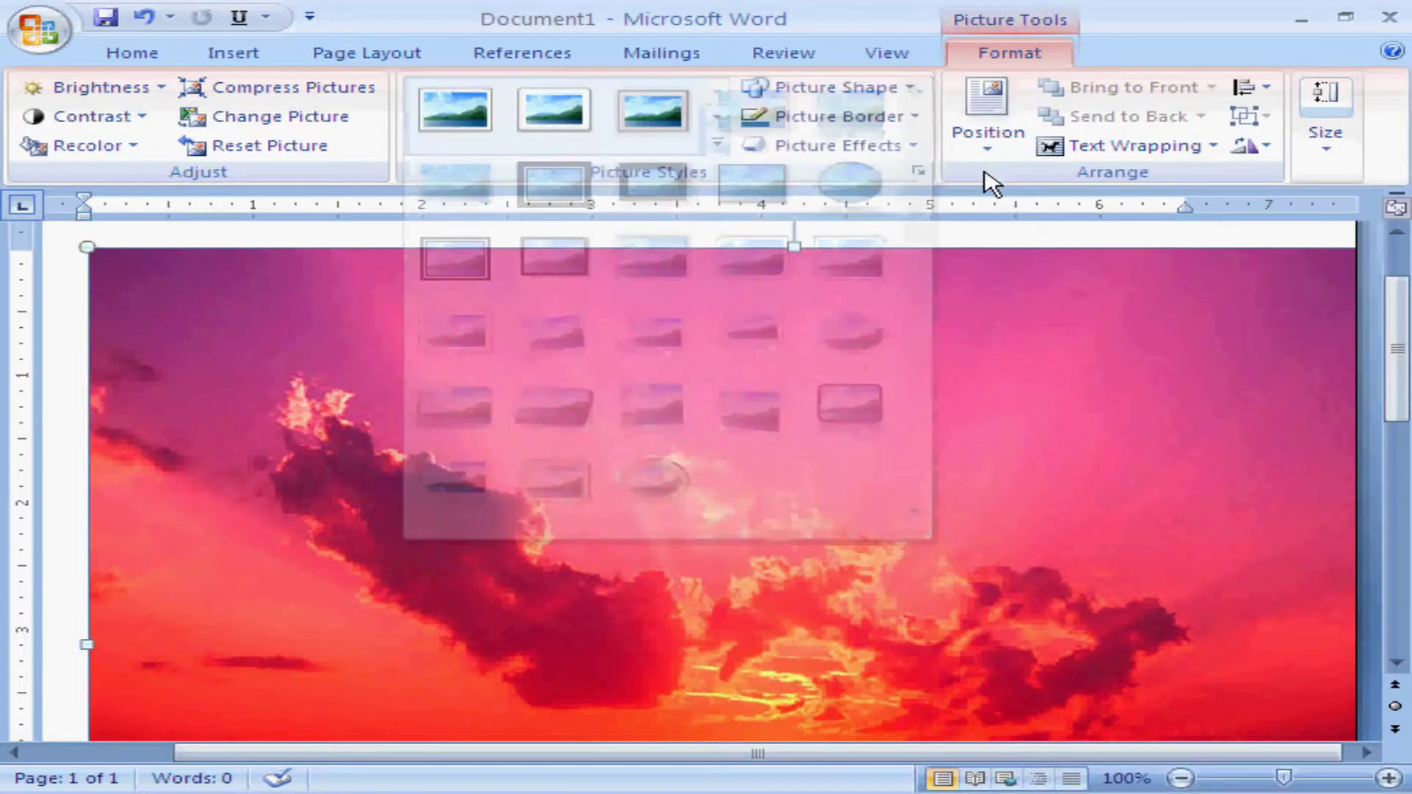
click(843, 103)
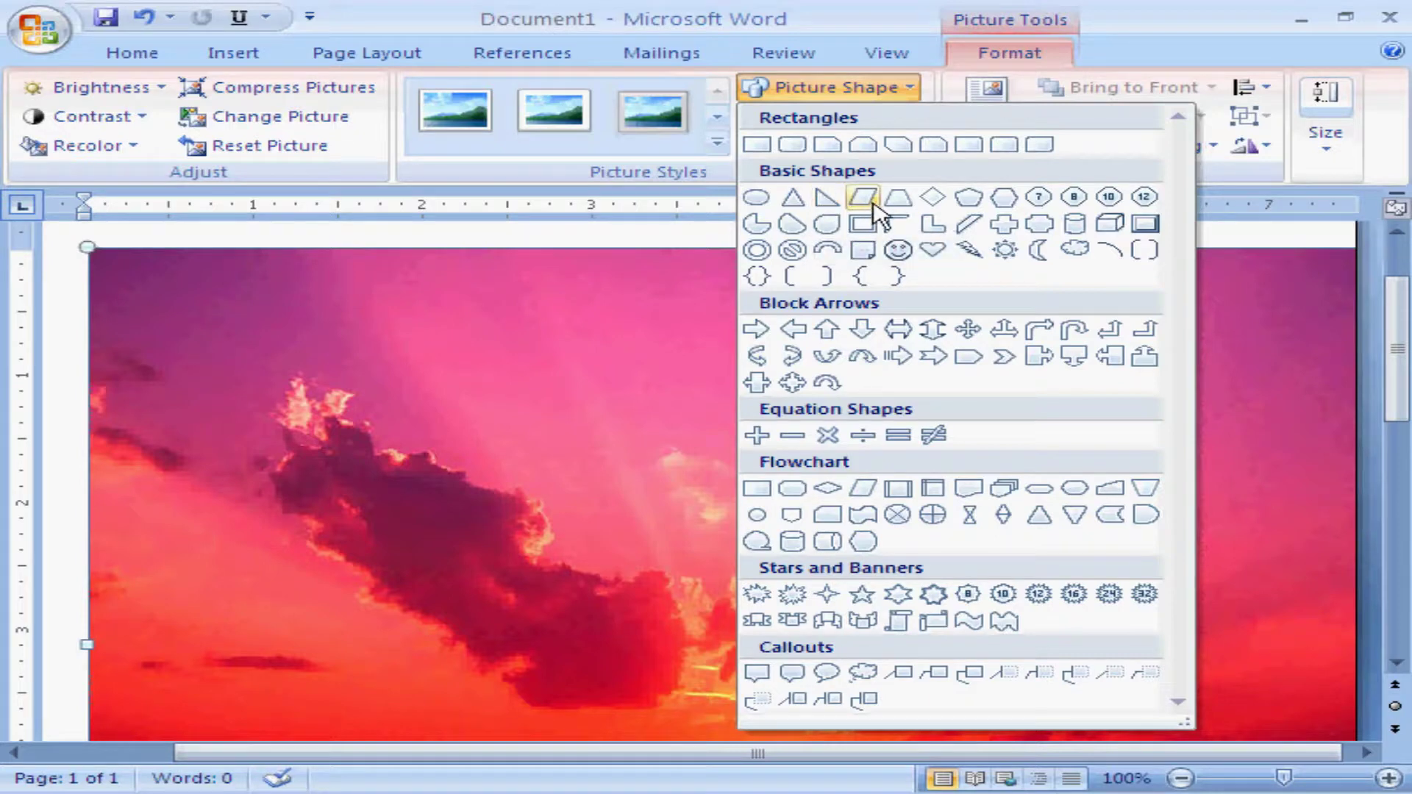
click(967, 198)
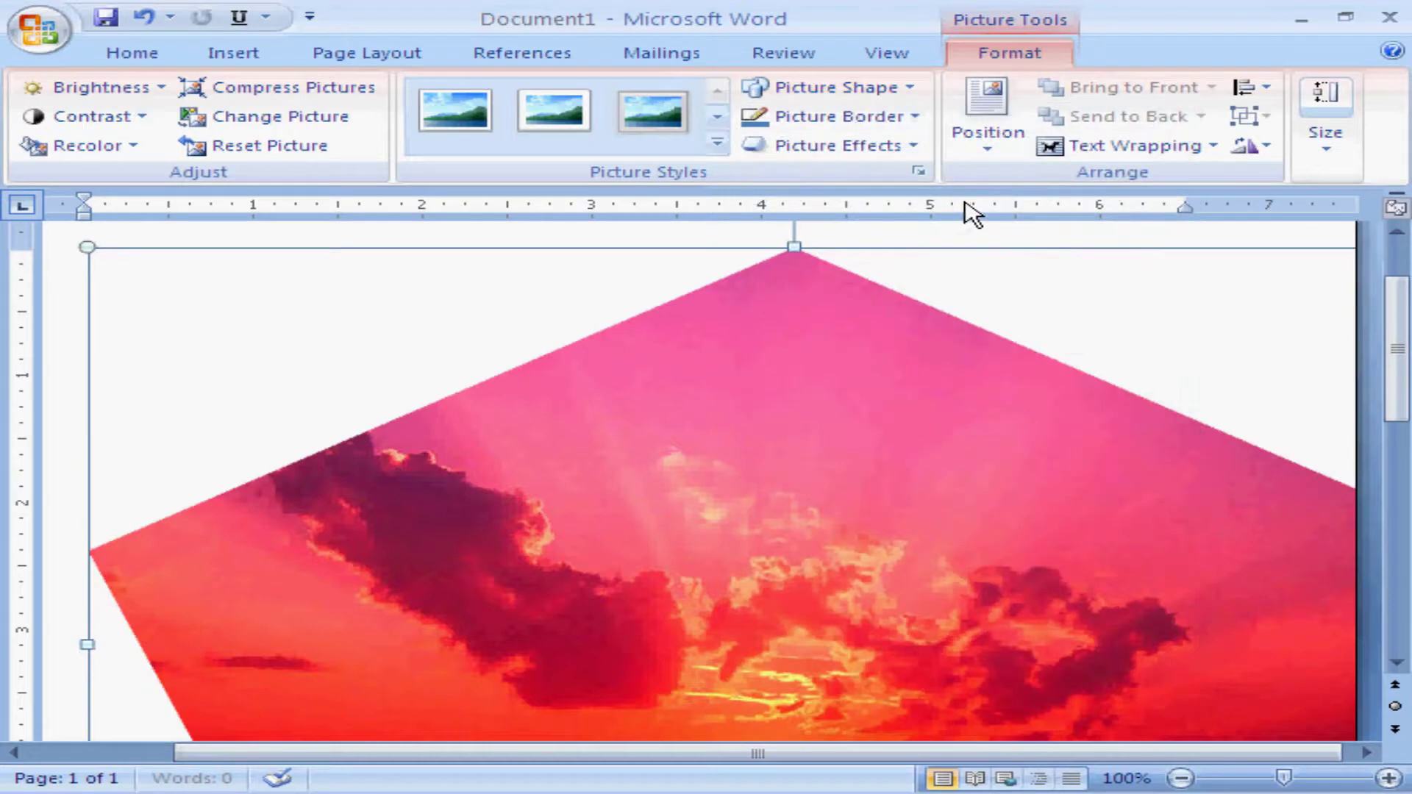
click(1395, 663)
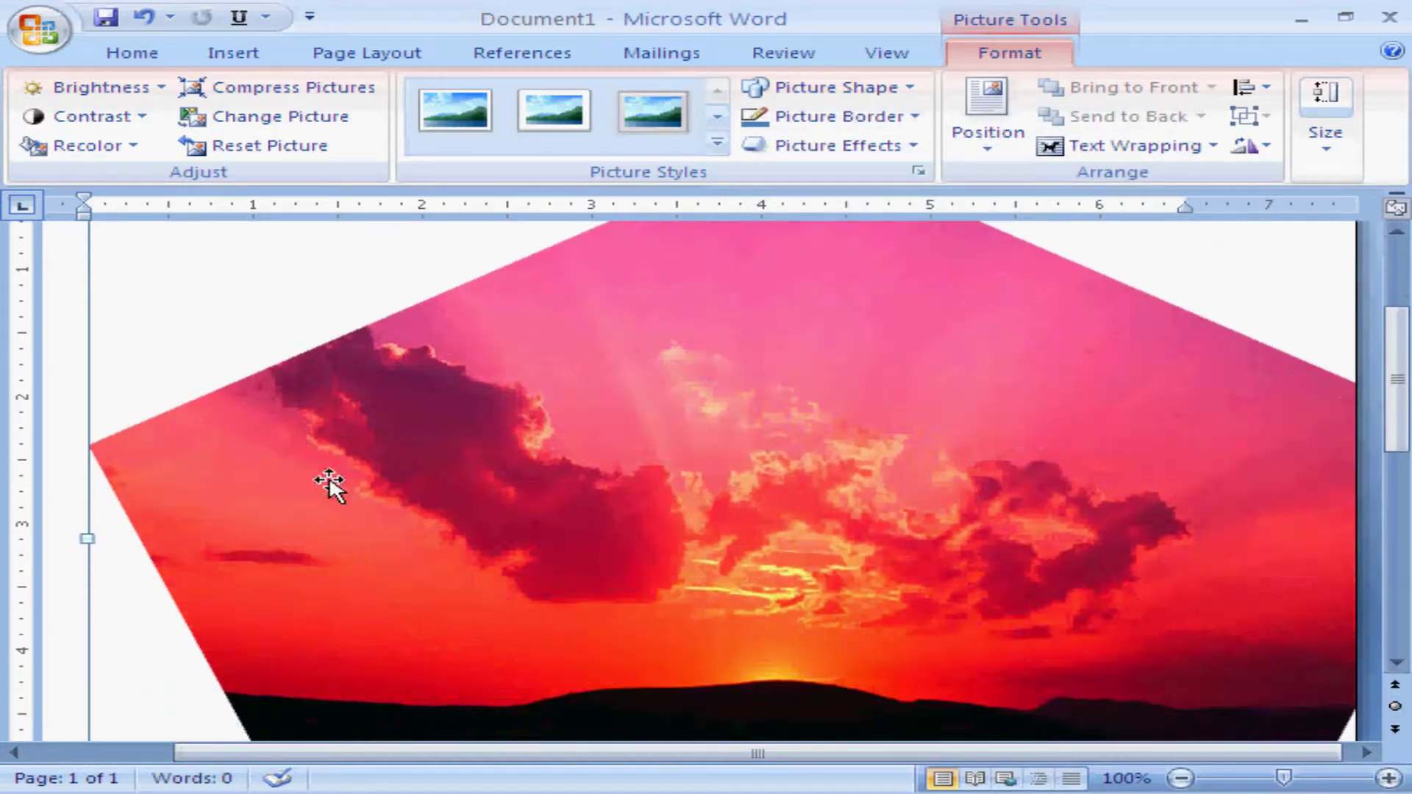
click(1394, 272)
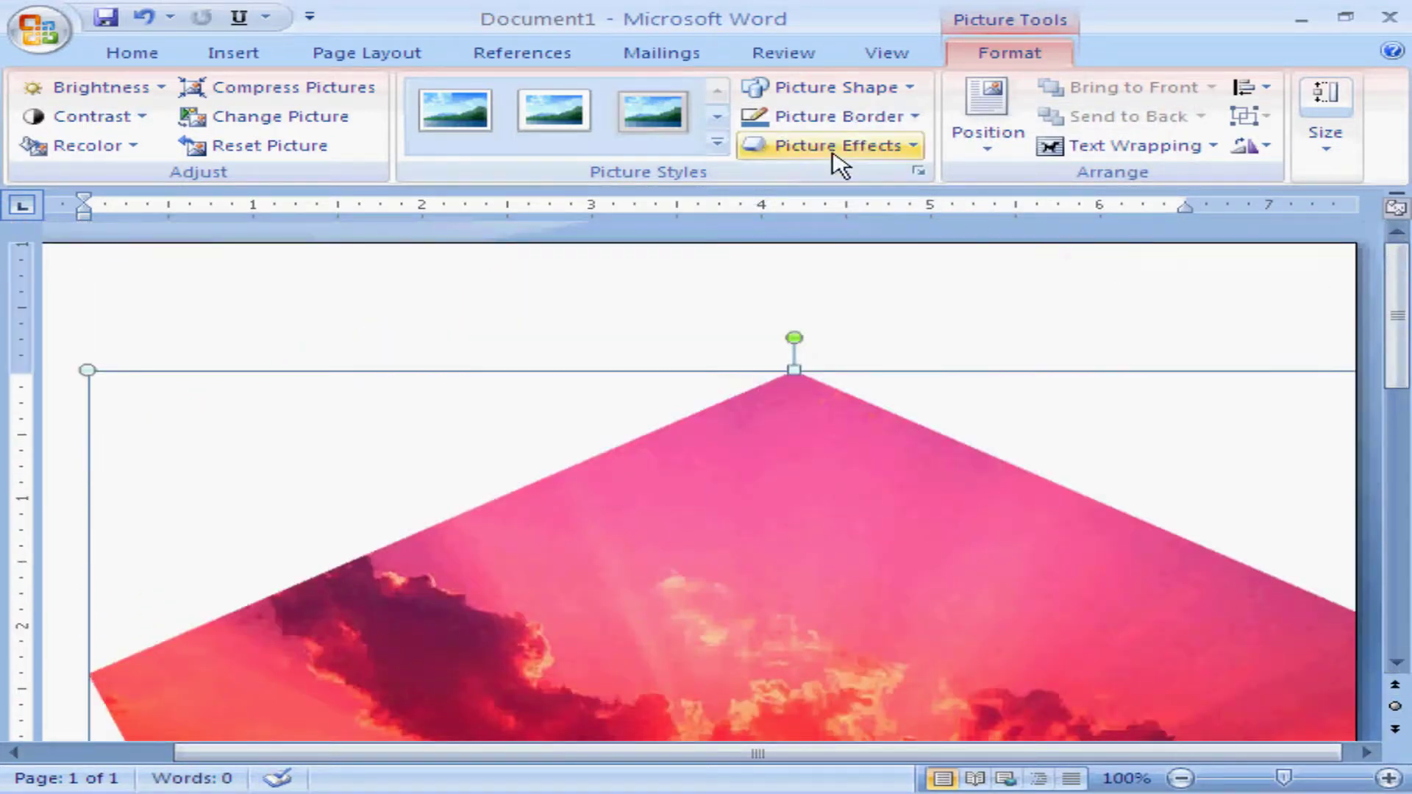
- Preview border colors and picture effects, and apply the purple glow variation from the second row to the pentagon picture
click(809, 131)
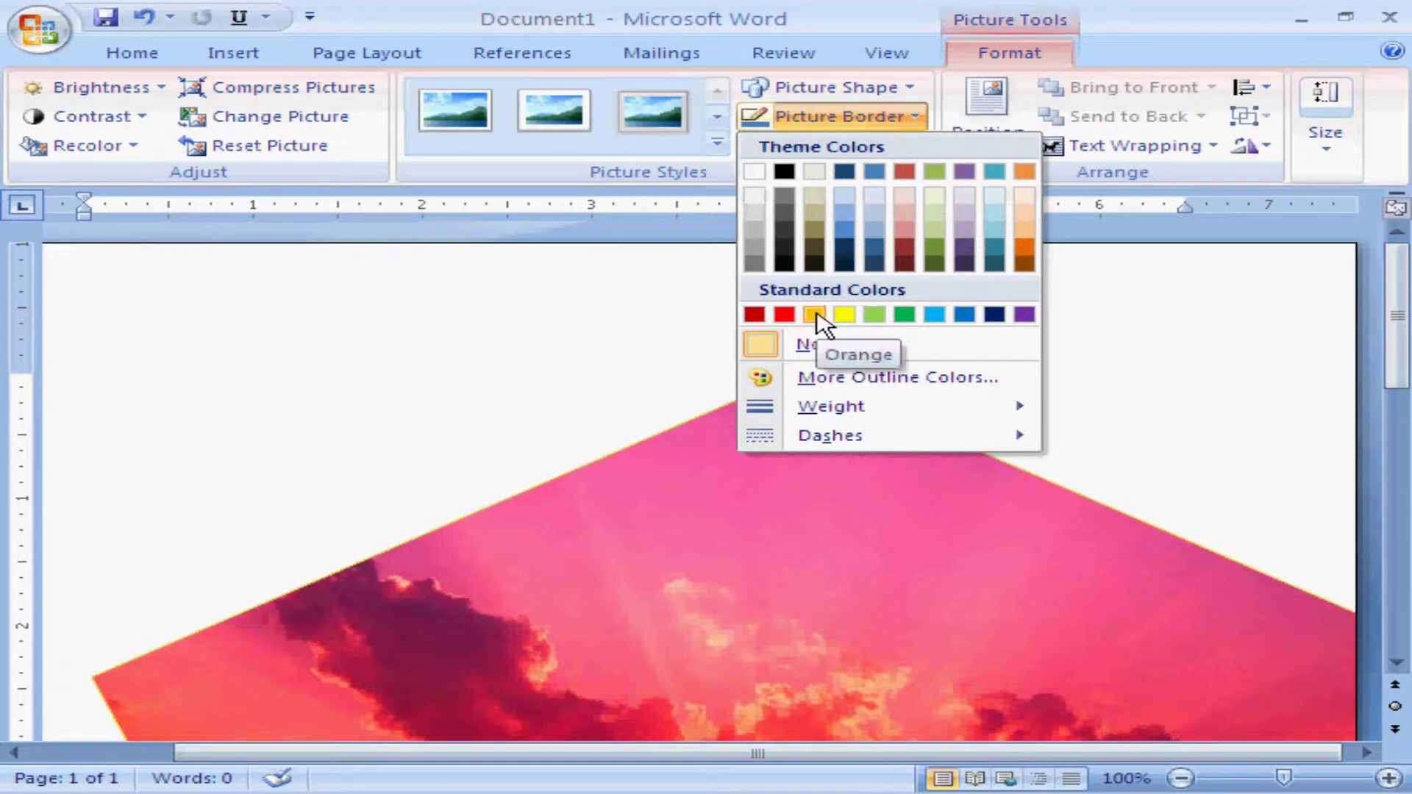
click(620, 351)
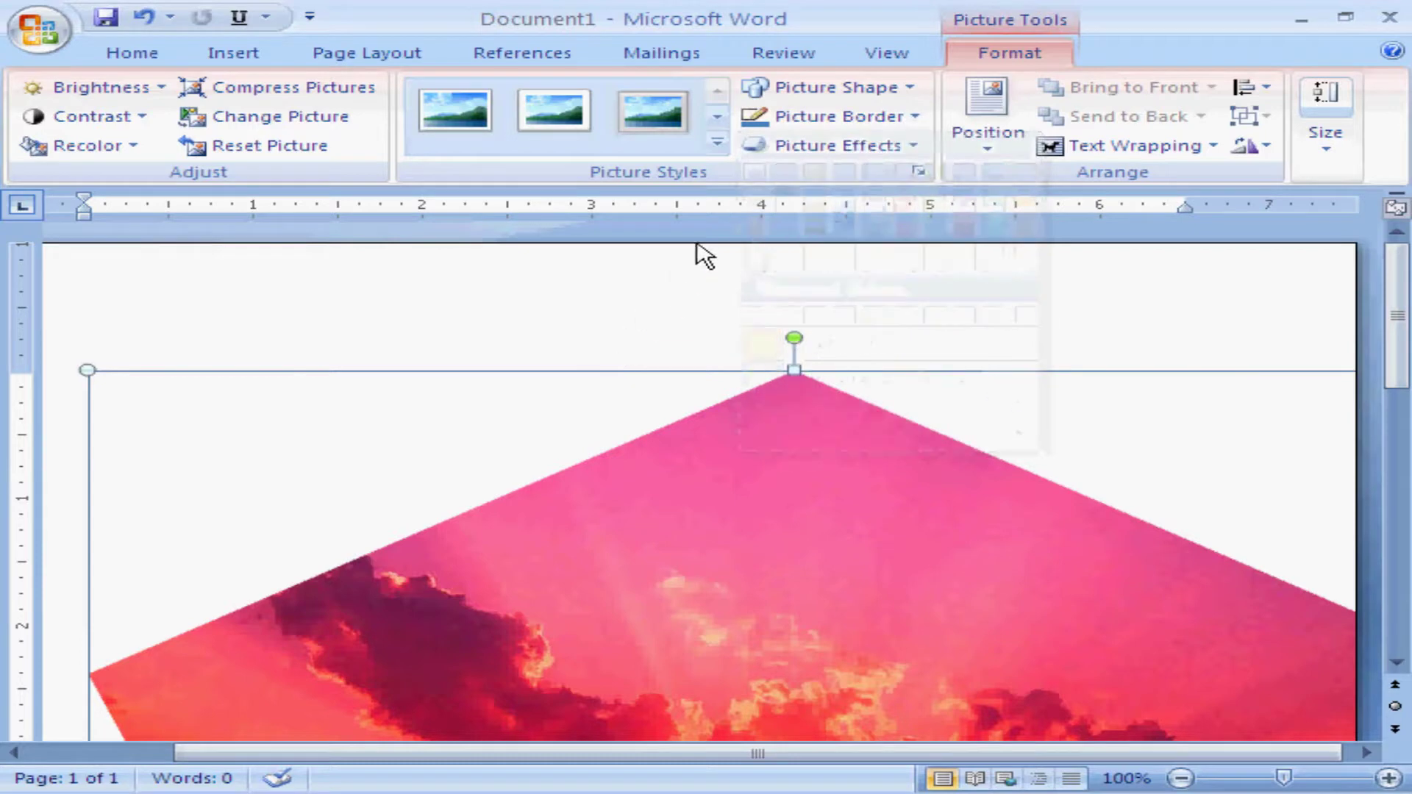
click(813, 151)
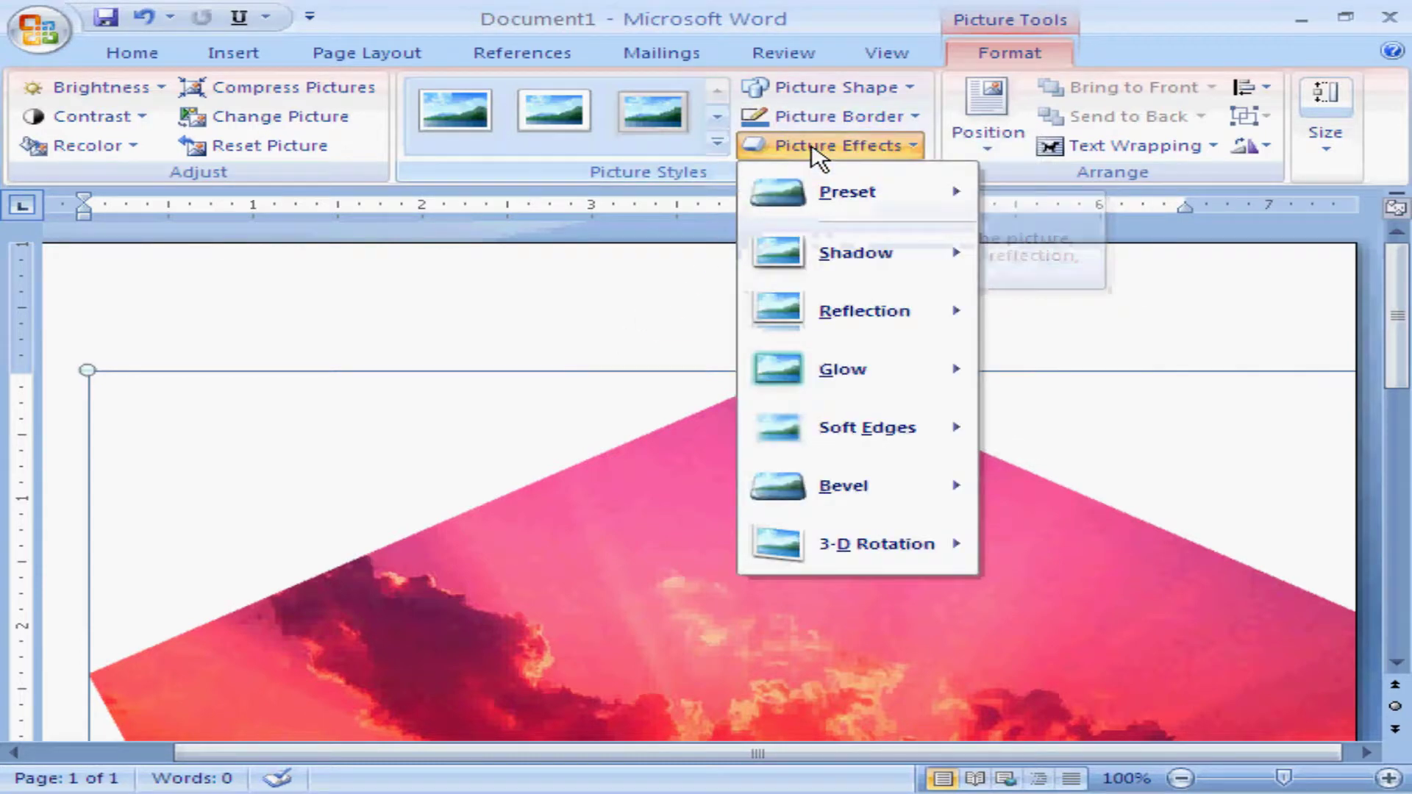
mouse_move(809, 212)
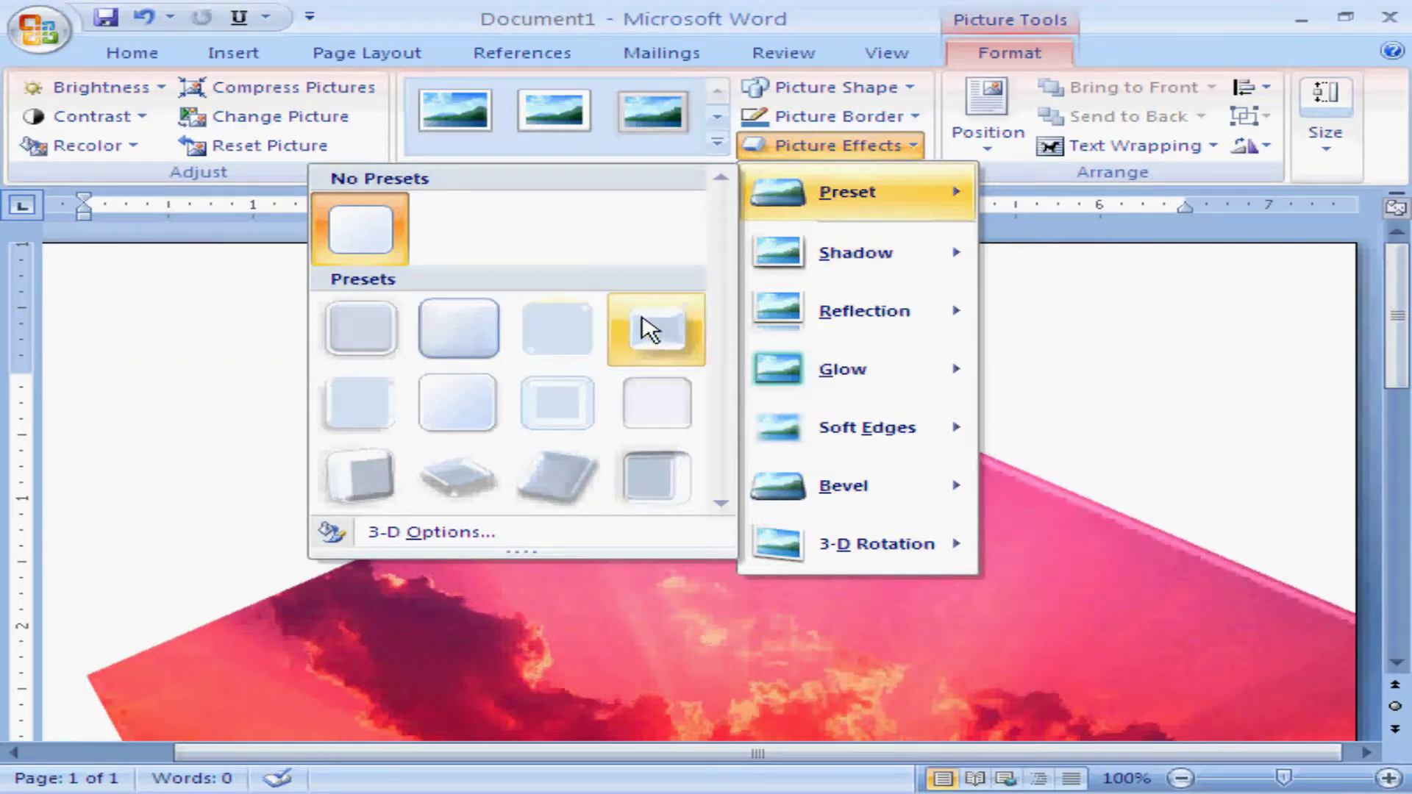
mouse_move(824, 270)
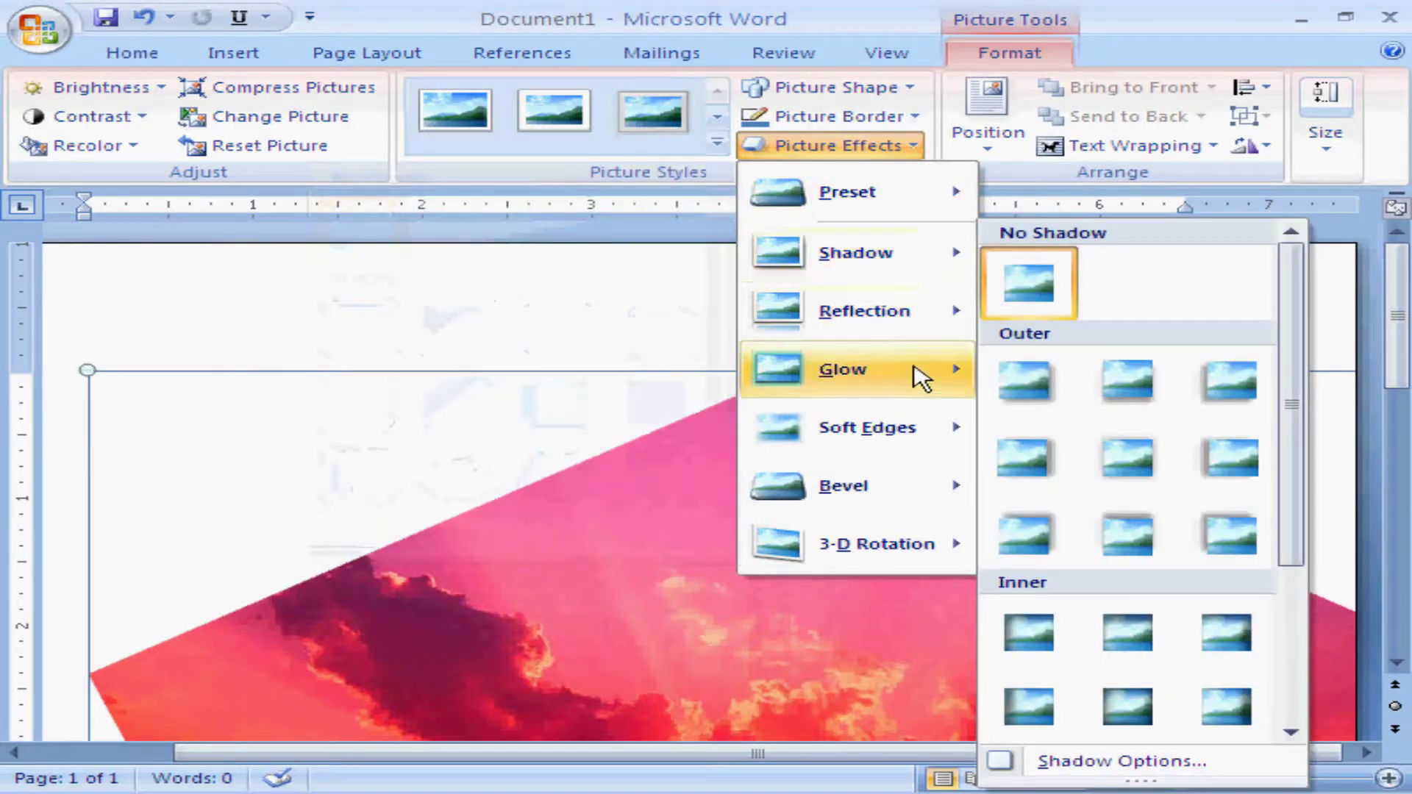
mouse_move(911, 378)
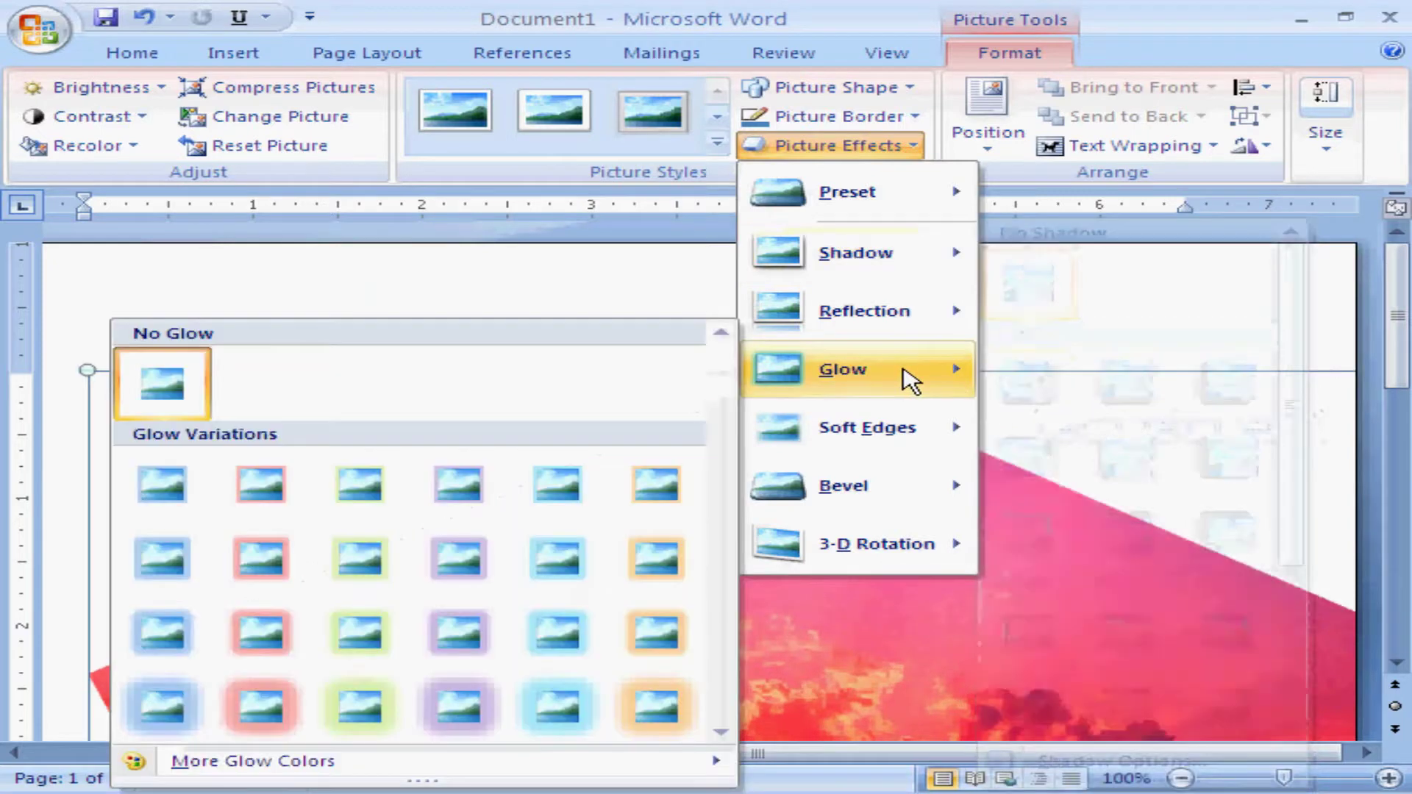
click(433, 567)
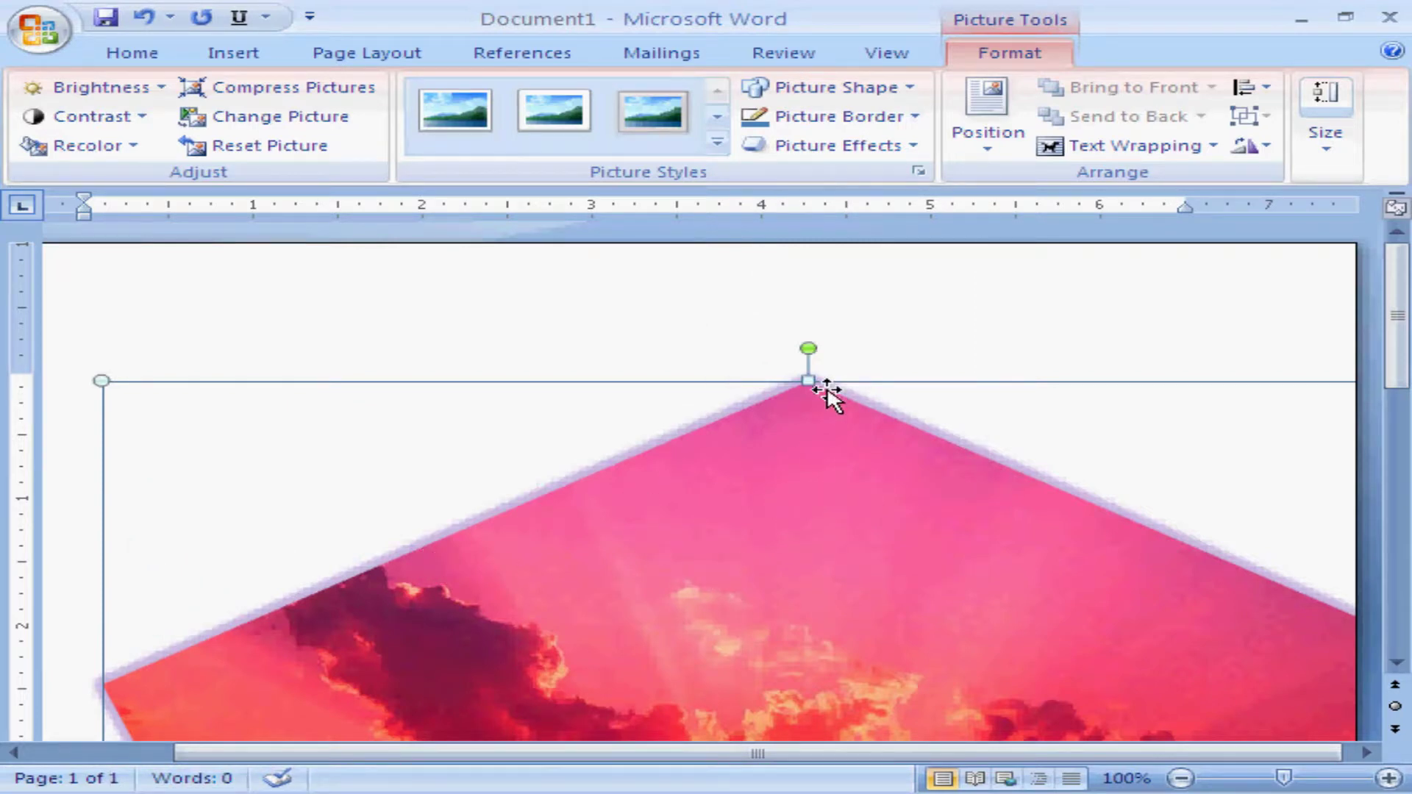
- Position the pentagon picture at the top center with text wrapping and reduce its height, leaving it deselected
click(989, 131)
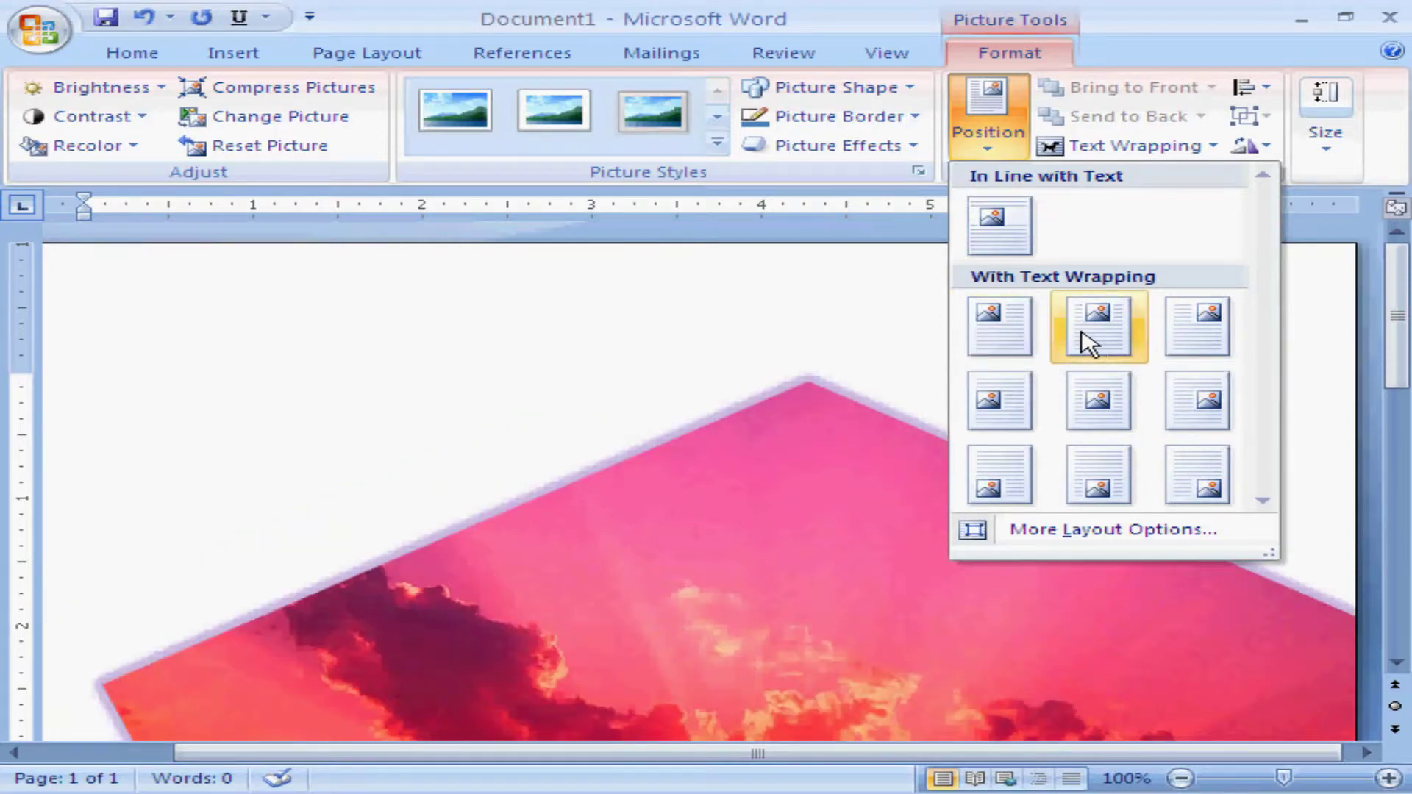
click(1103, 344)
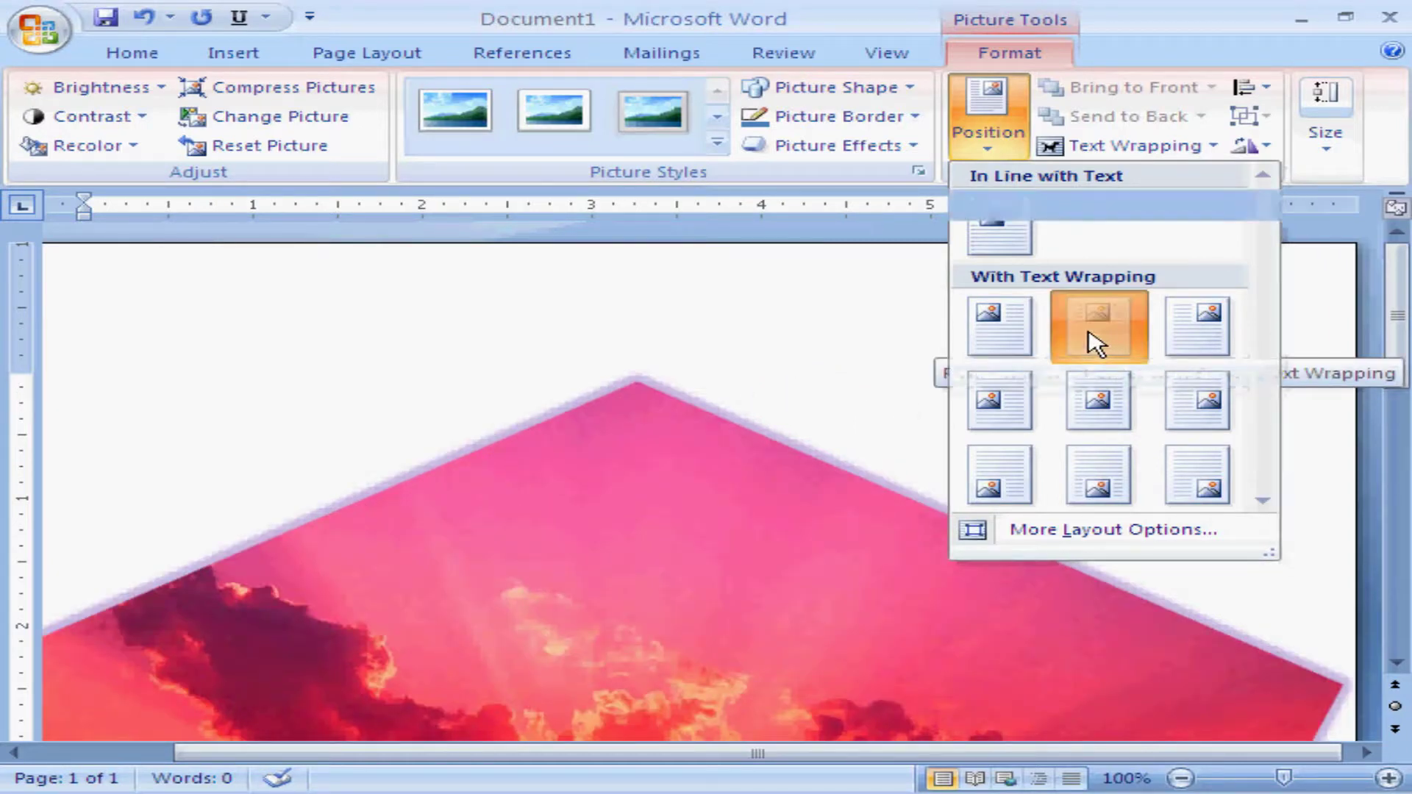
drag(522, 762, 377, 749)
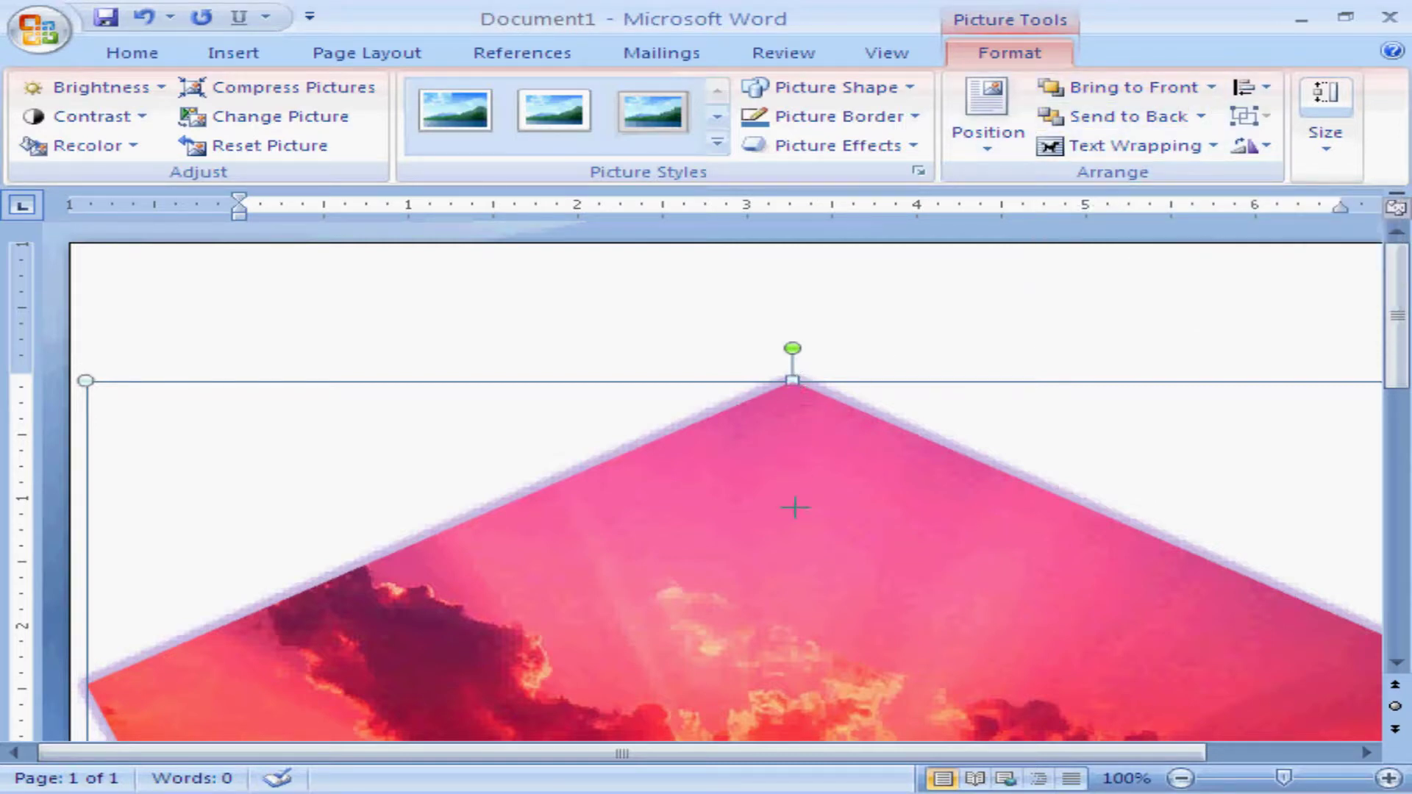
drag(794, 507, 791, 526)
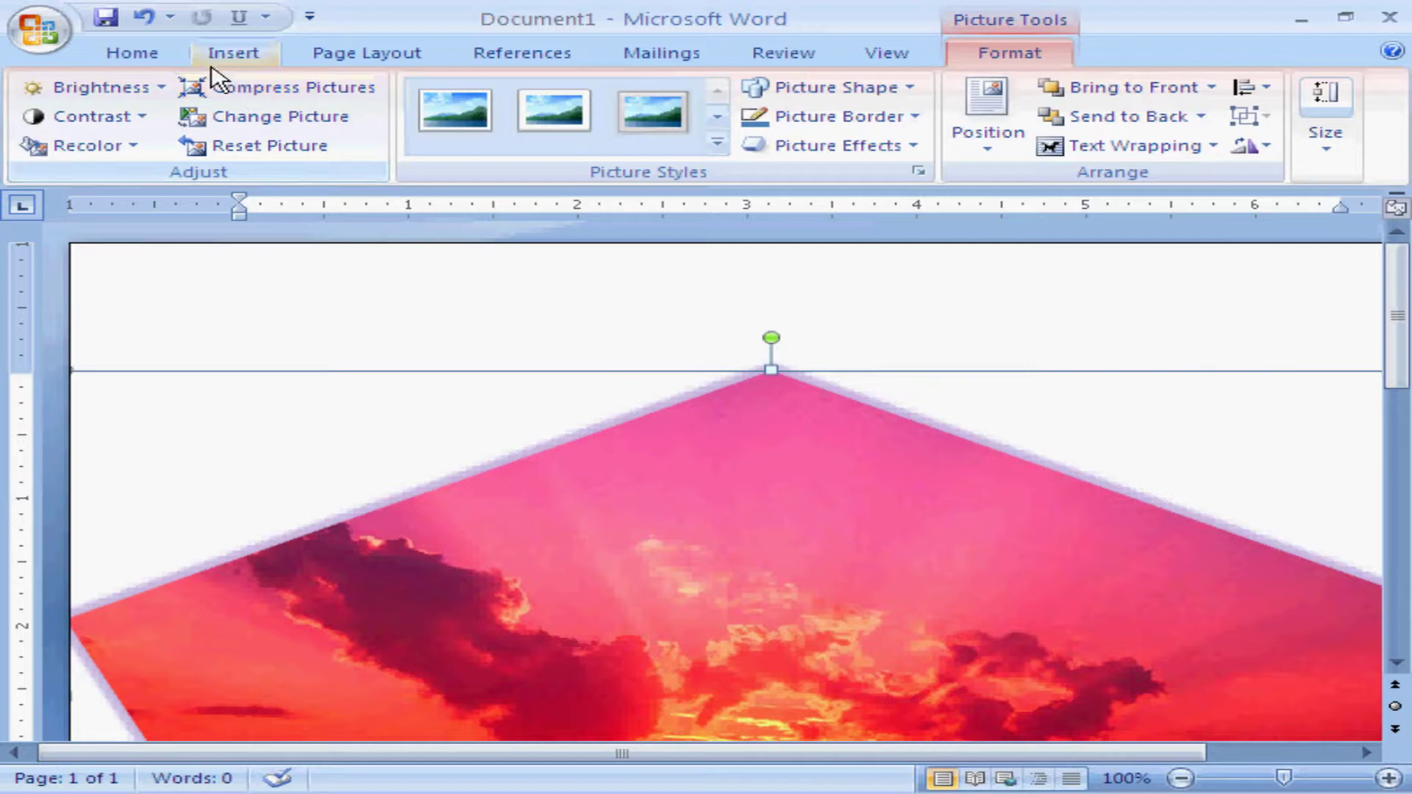
click(464, 351)
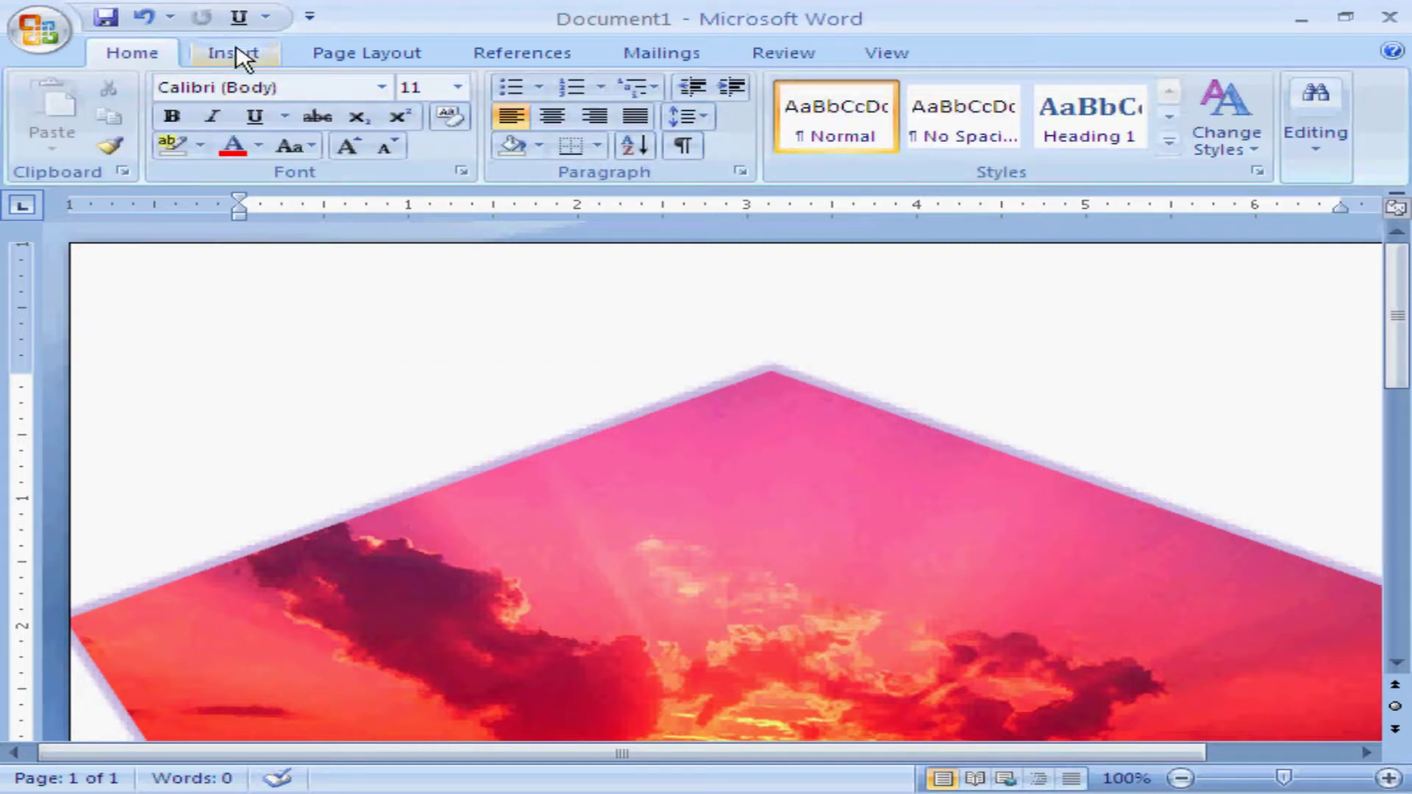
- Insert the Water lilies picture from Sample Pictures below the pentagon picture and check its placement down the page
click(234, 53)
click(306, 127)
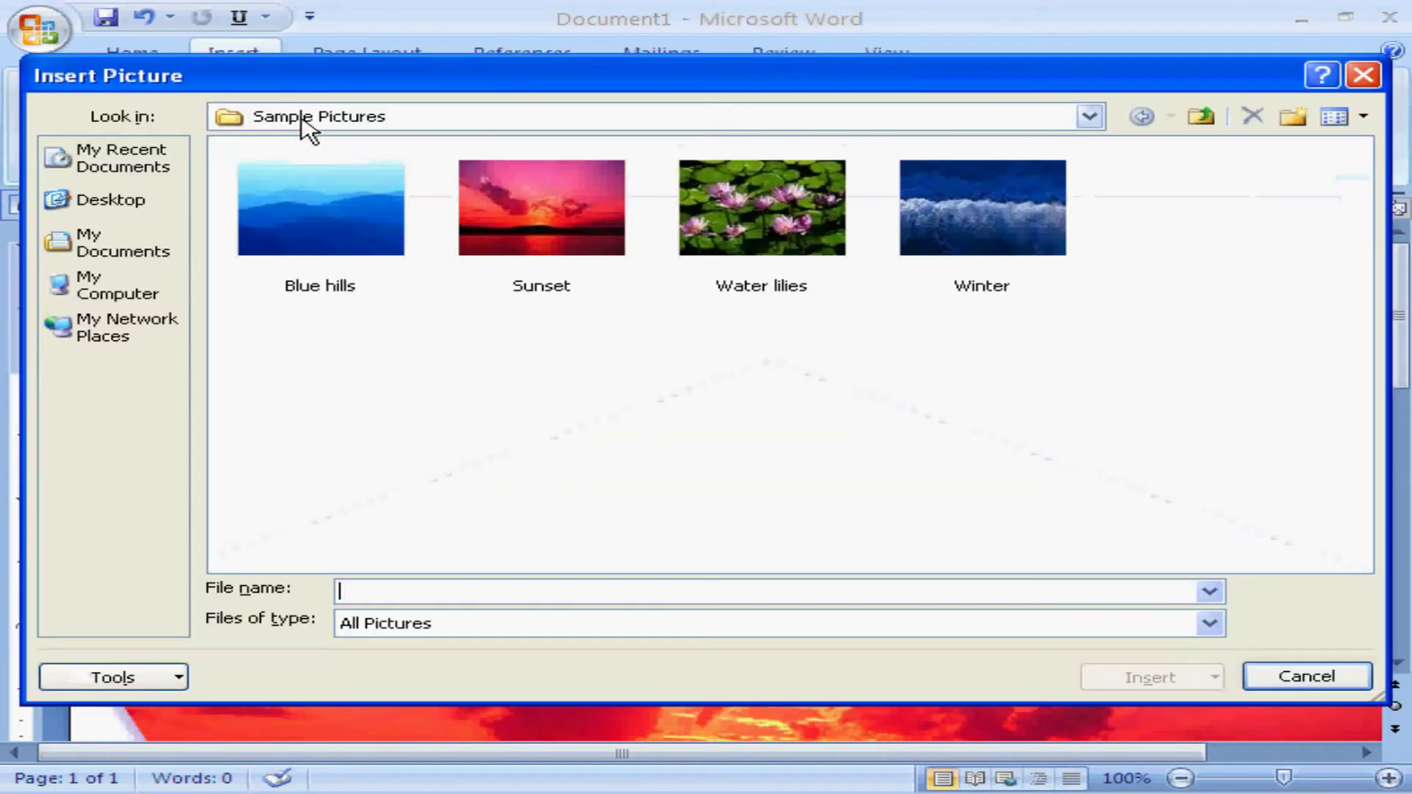
click(772, 254)
click(1139, 680)
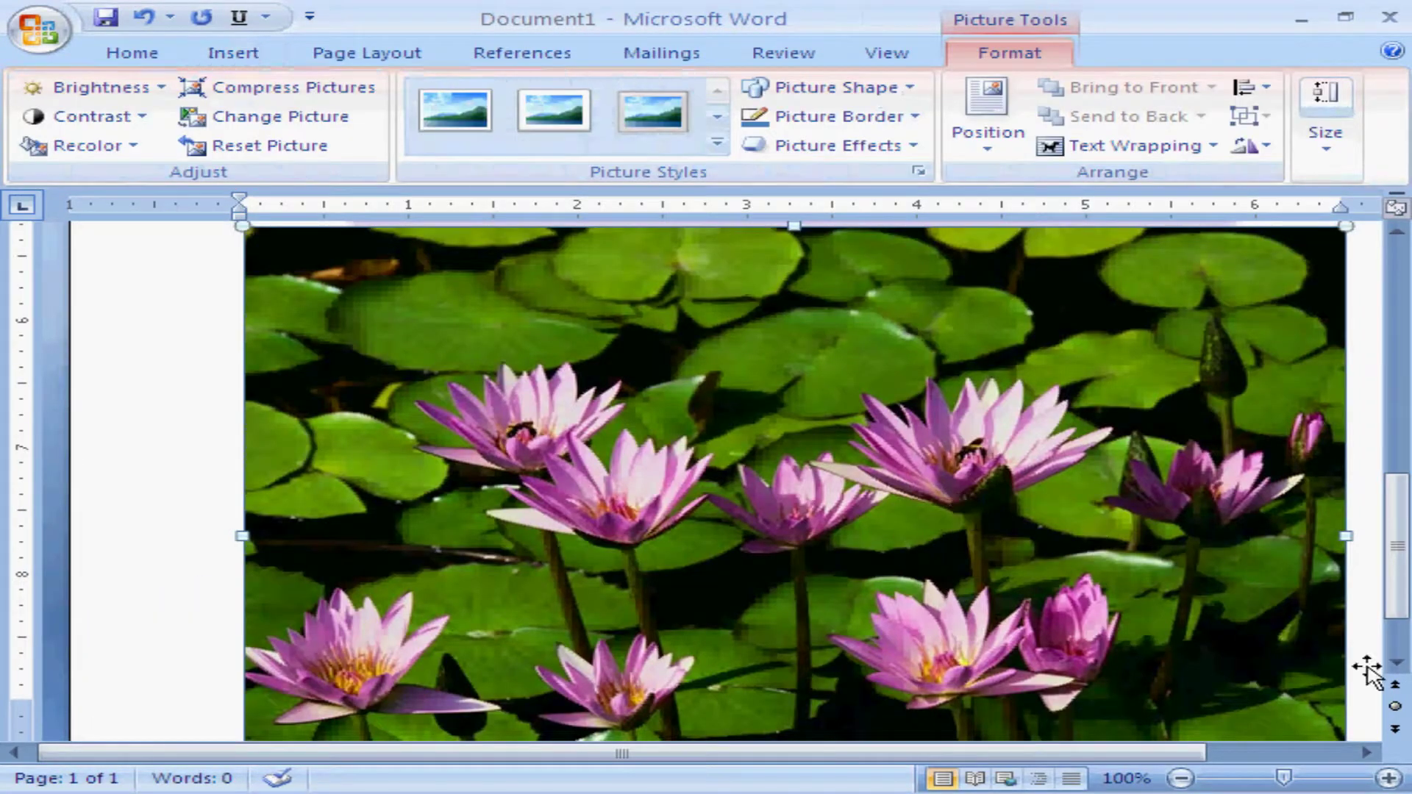
click(1396, 664)
click(1396, 664)
click(1397, 664)
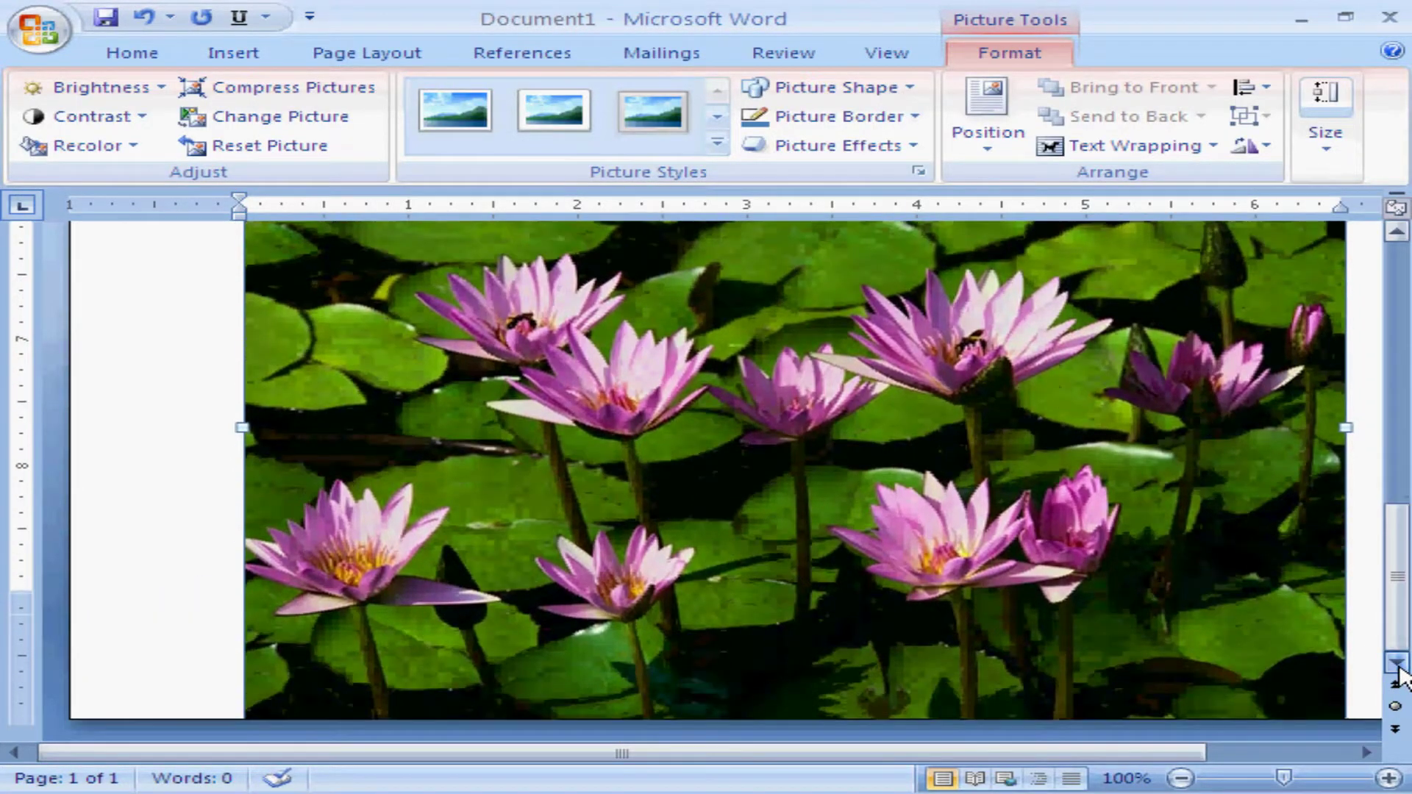
- Try to move the water lilies picture up onto the pentagon picture, and shrink the pentagon picture from its lower-left corner
scroll(1369, 416, up, 8)
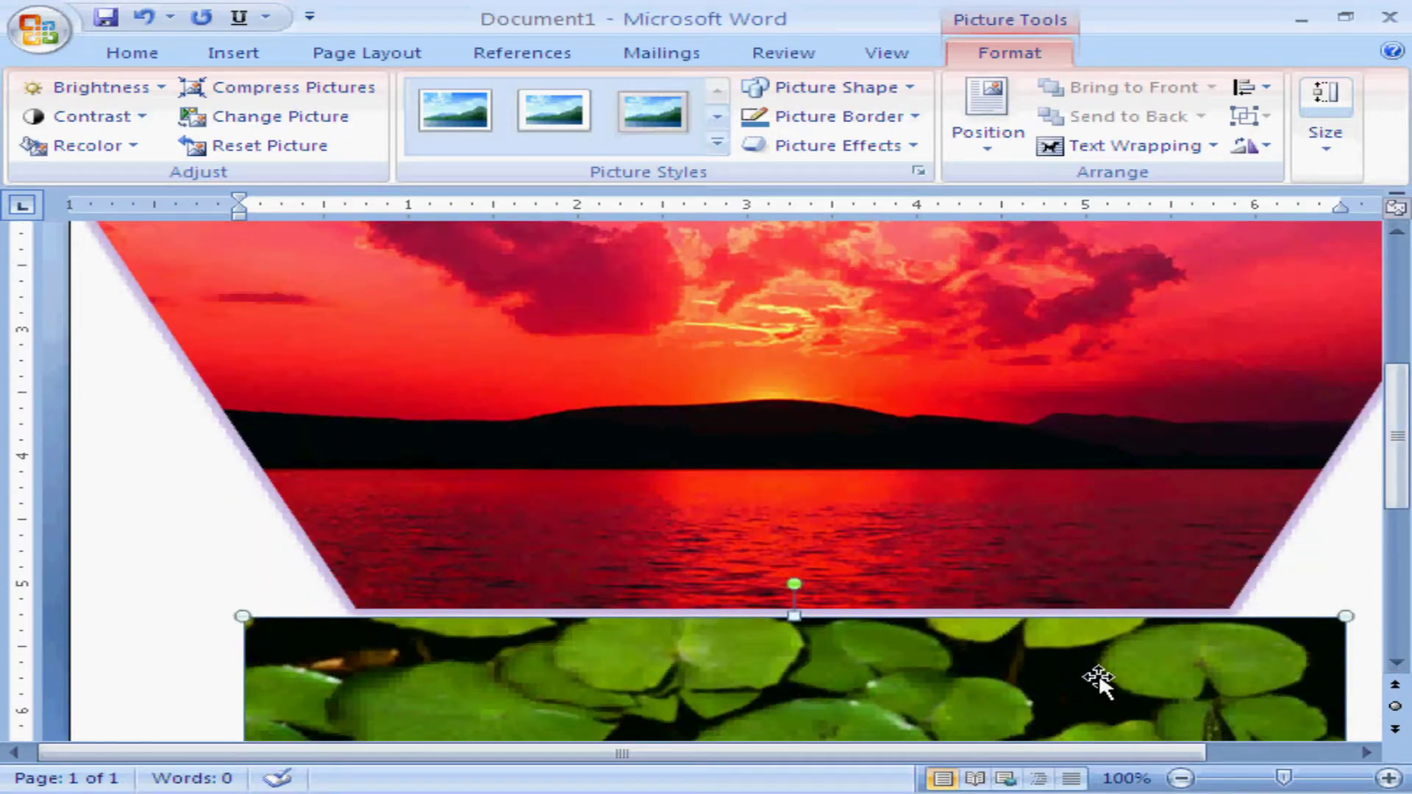
drag(1103, 677, 914, 615)
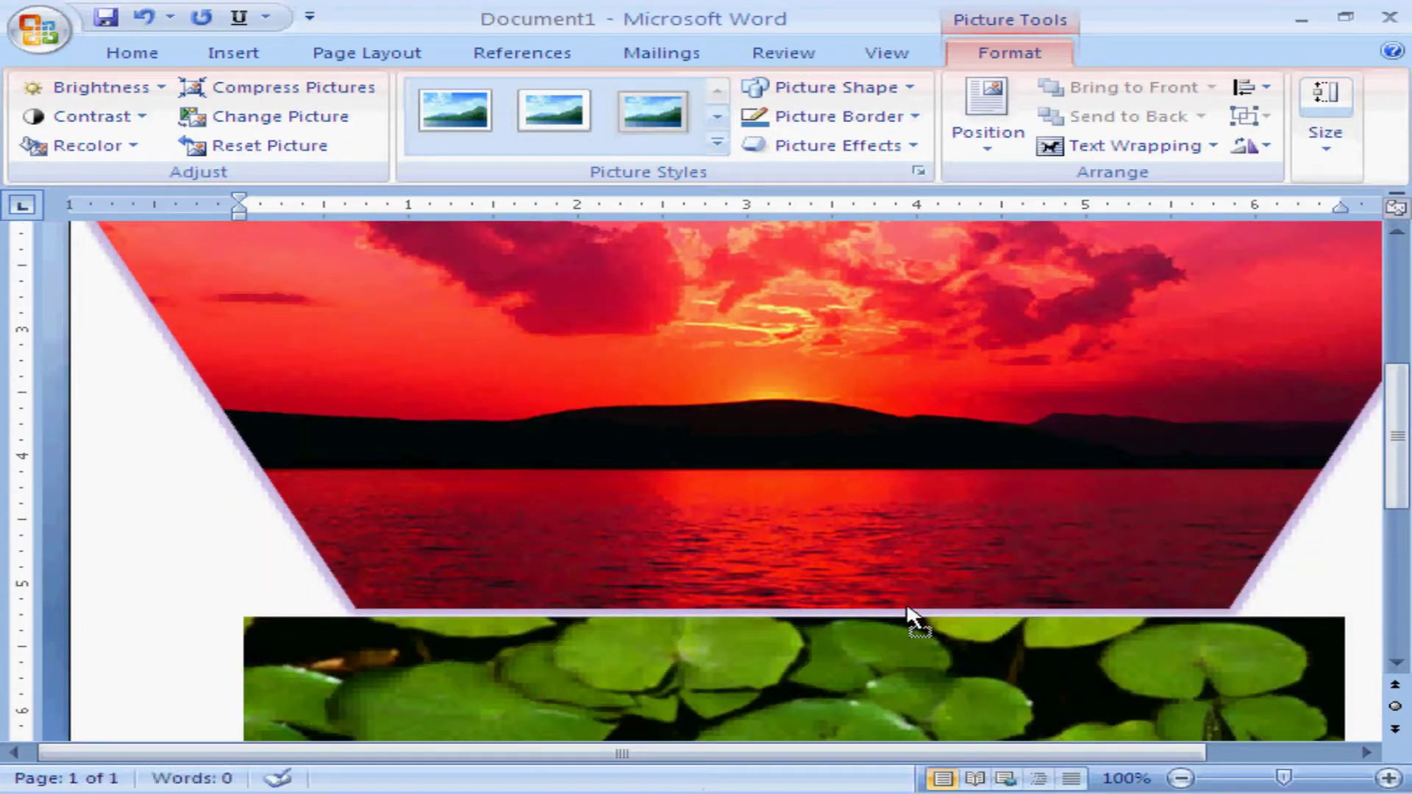
click(800, 543)
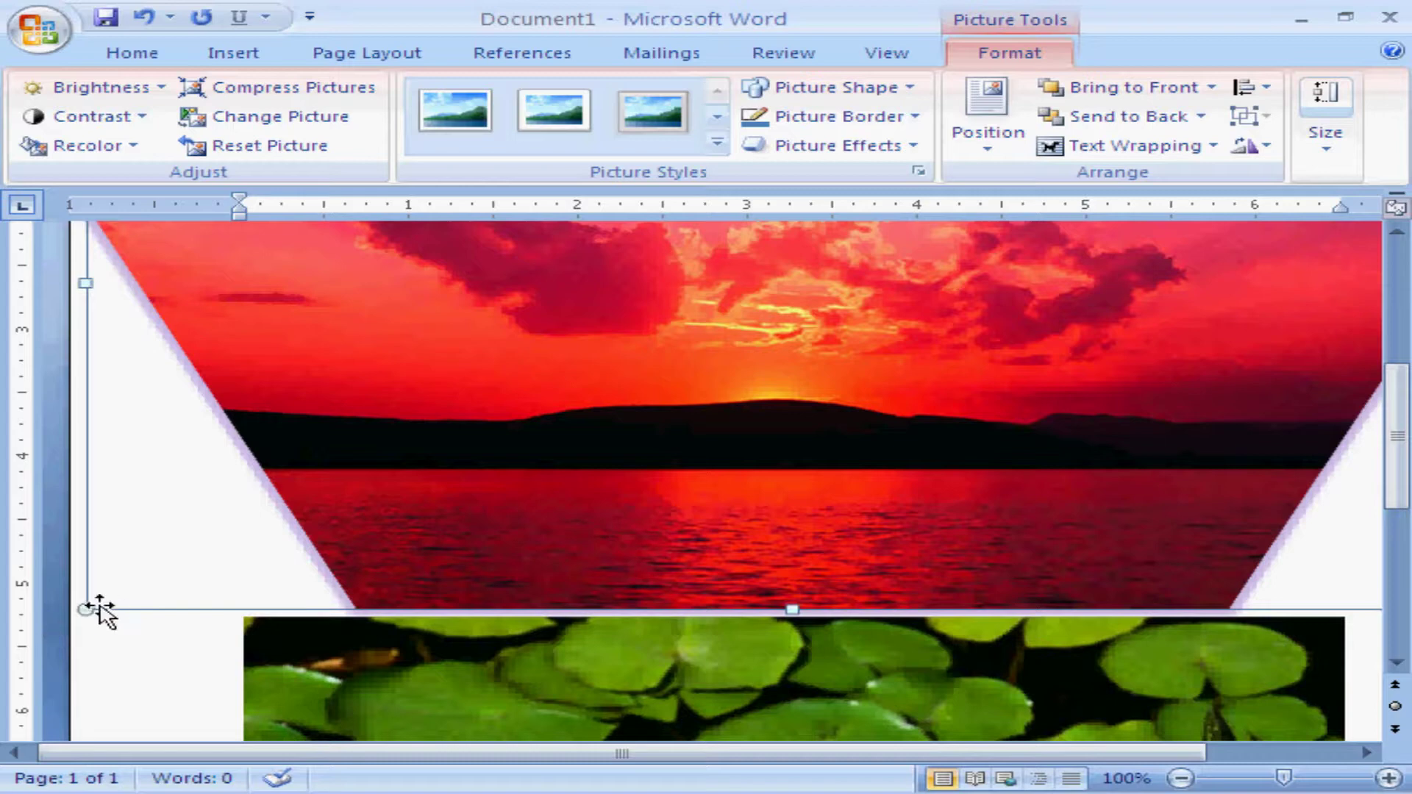
drag(79, 611, 520, 482)
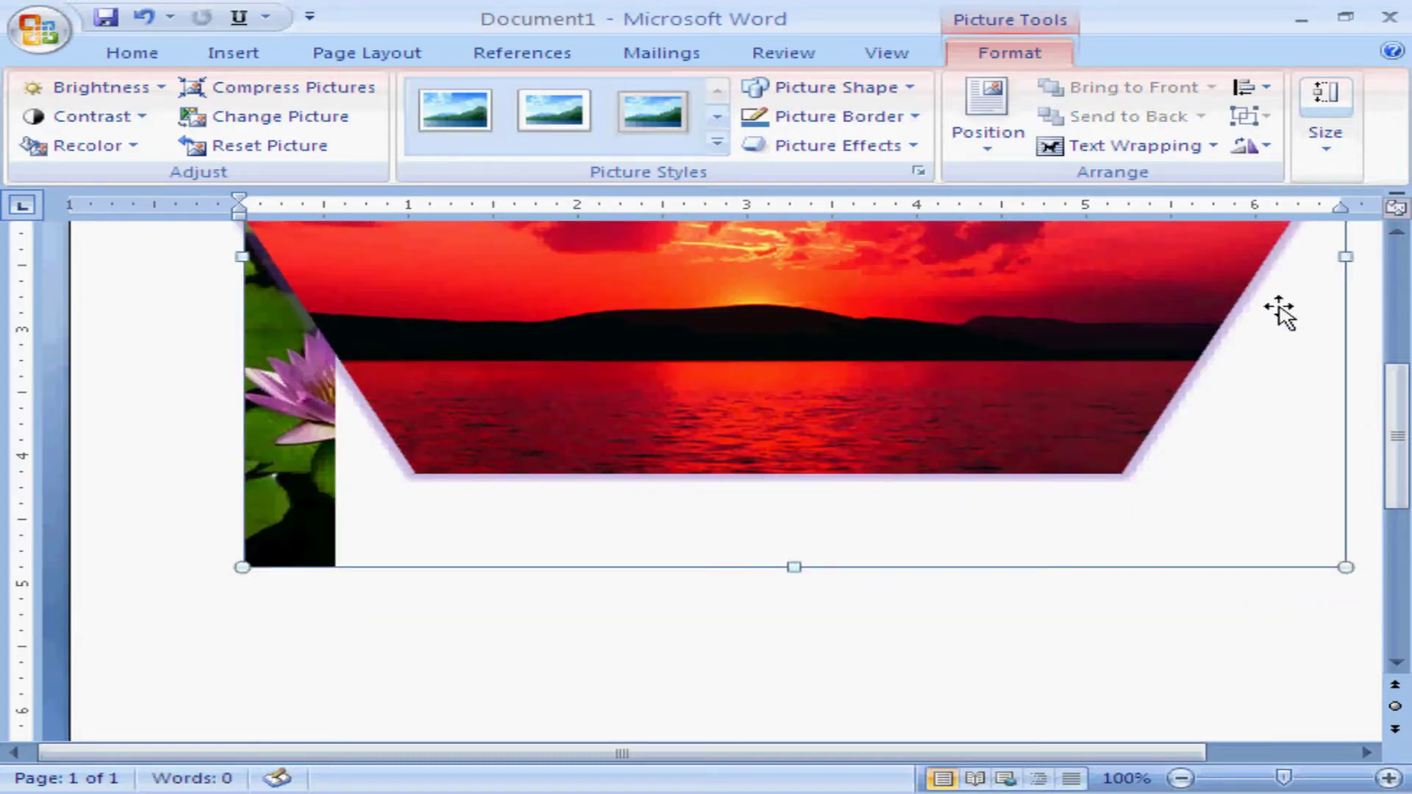
- Move the pentagon picture left past the page margin, and shift it back right so it overlaps the water lilies picture
scroll(1401, 254, up, 5)
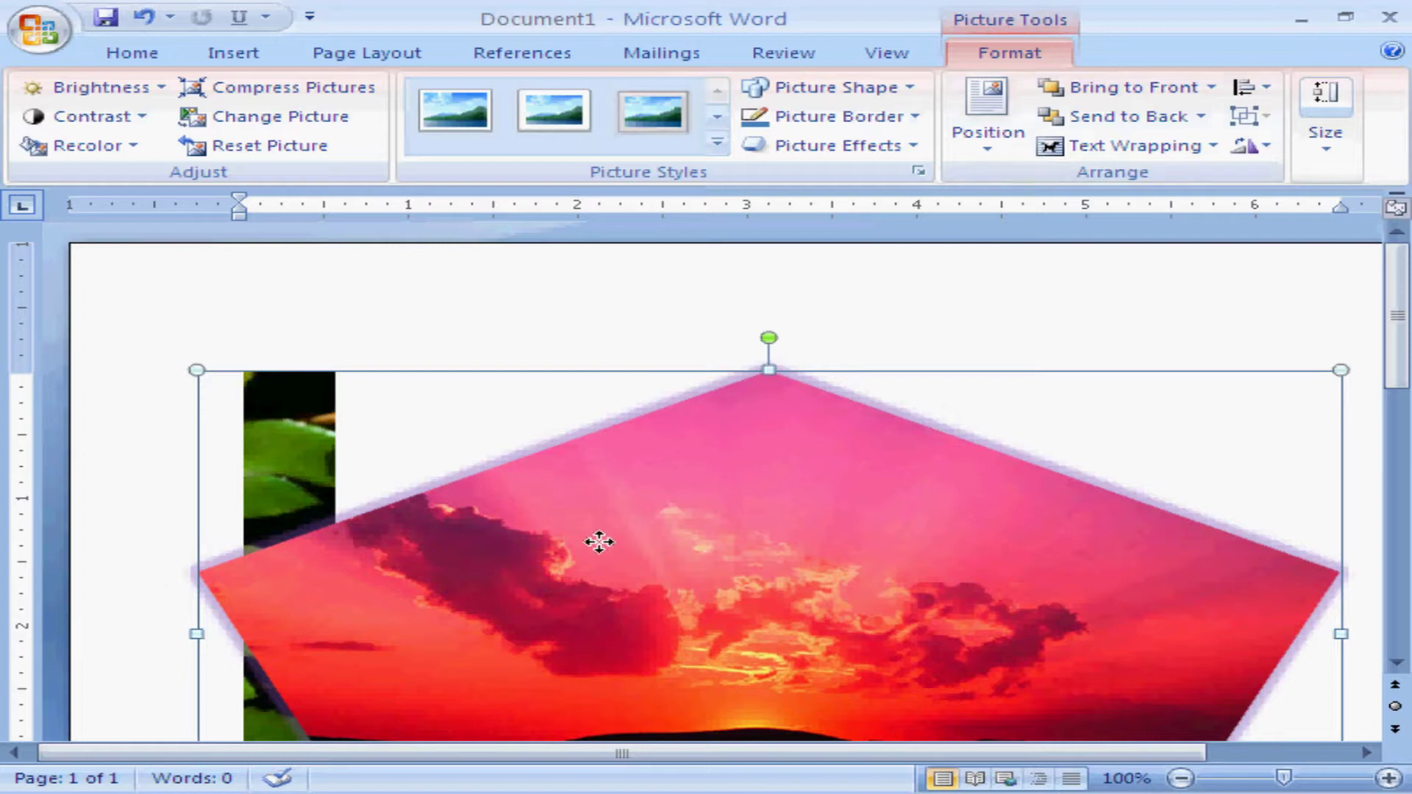
drag(599, 542, 315, 561)
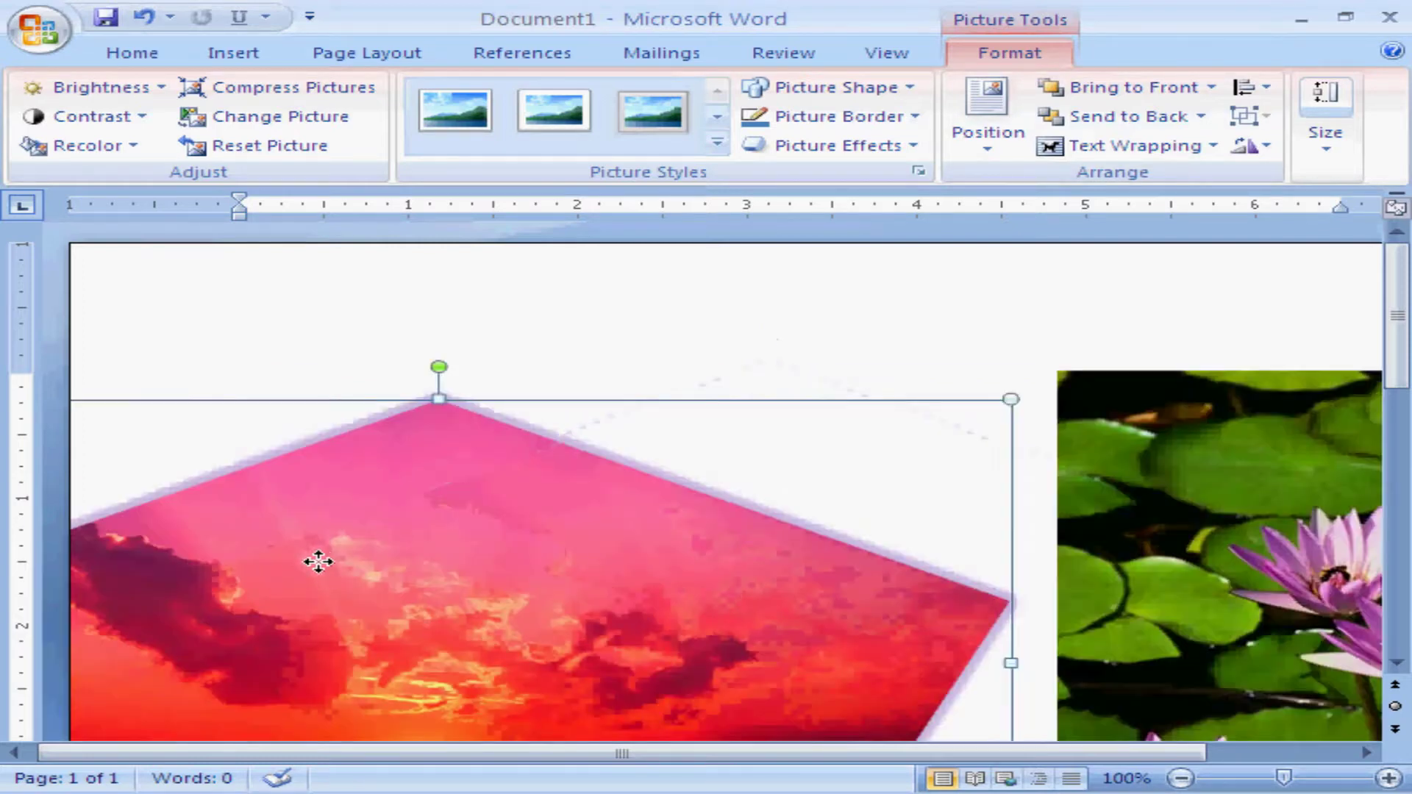
click(1158, 506)
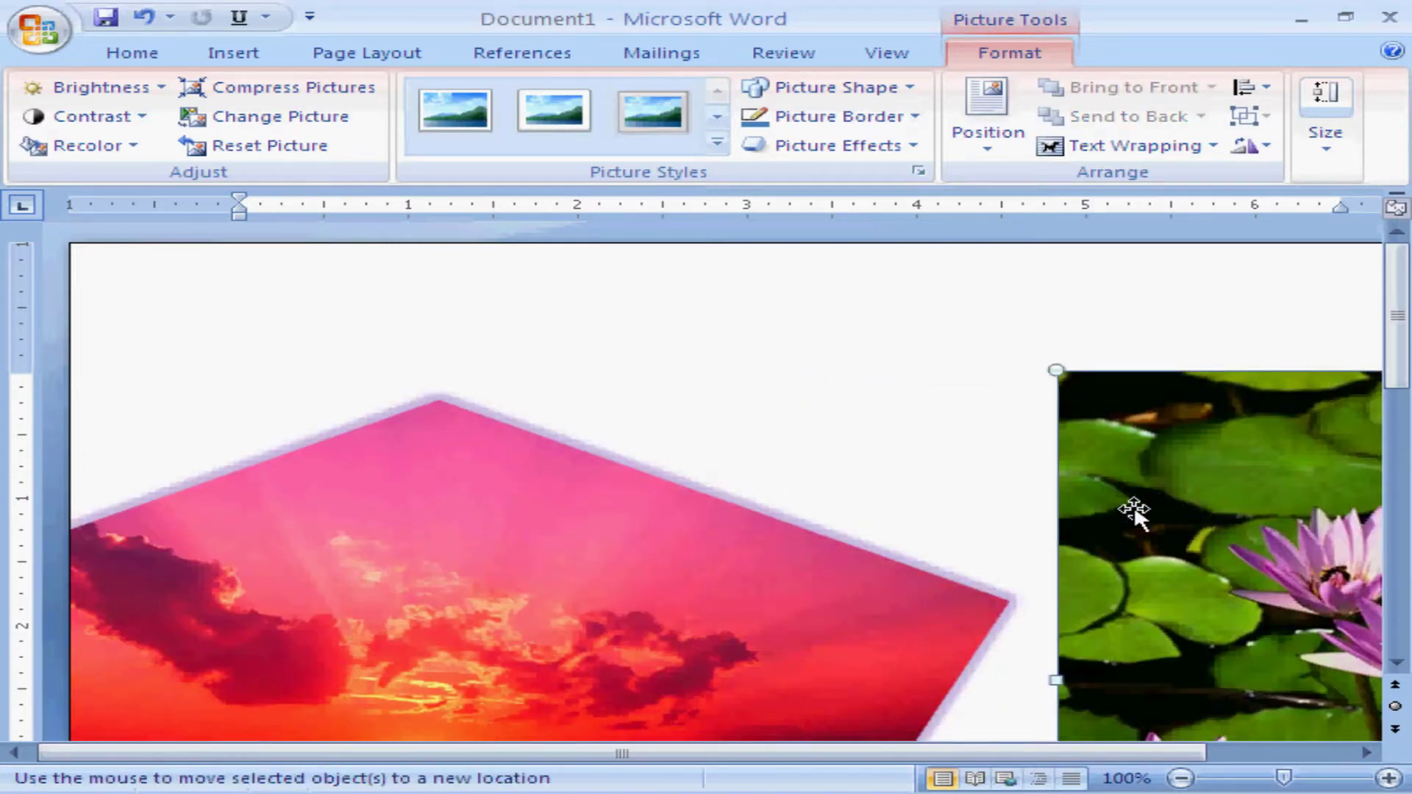
click(932, 581)
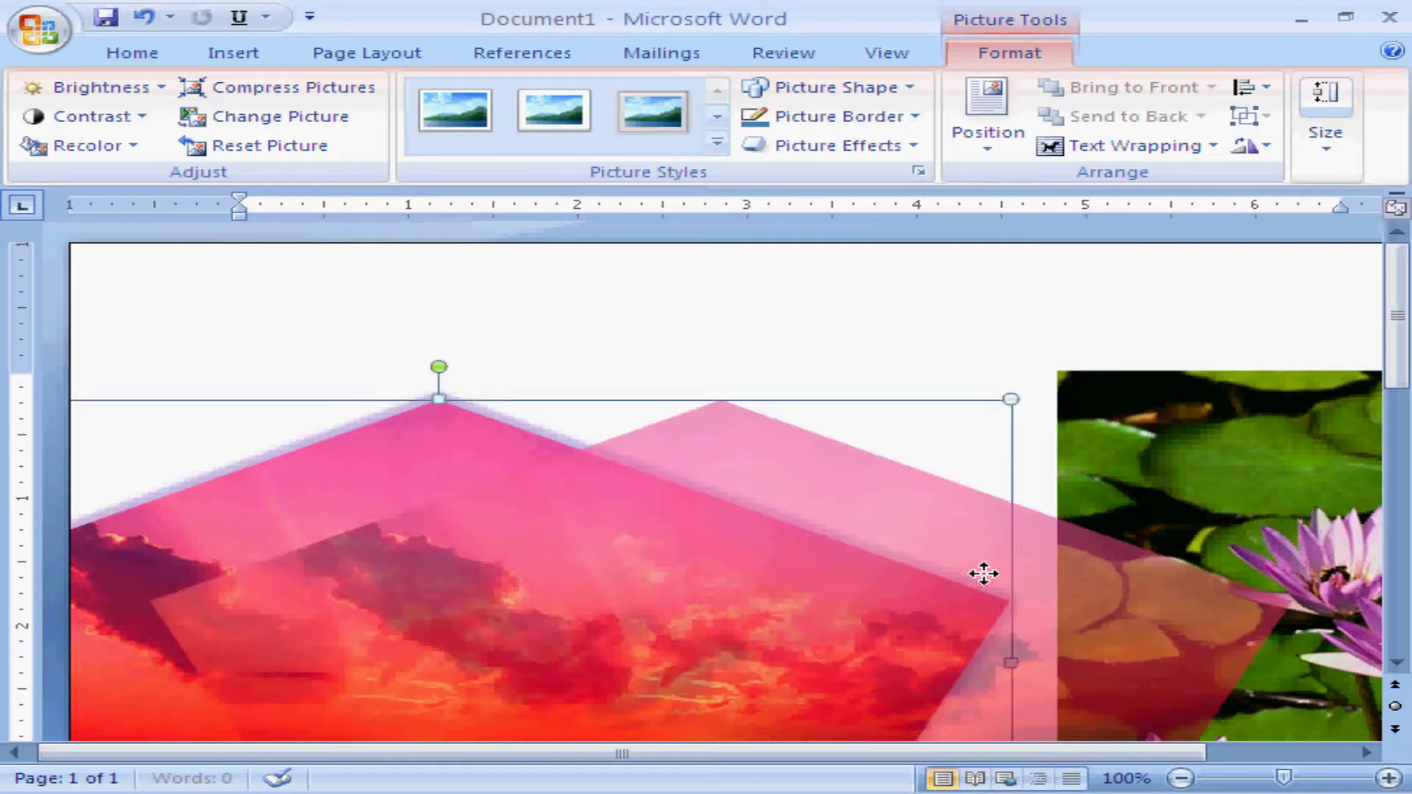